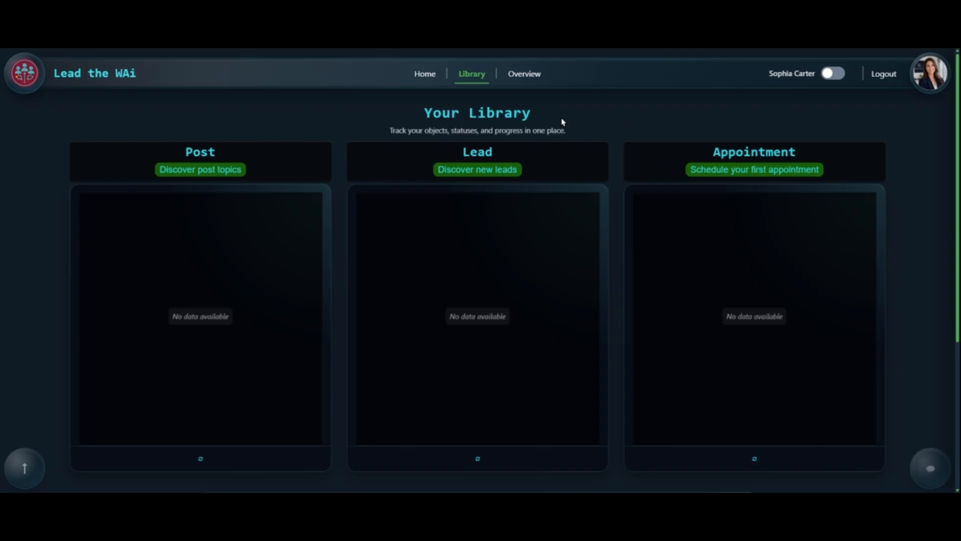
- Switch the Post and Lead library tiles from chart view to list view
left_click_drag(422, 112, 531, 113)
left_click(541, 116)
left_click(229, 455)
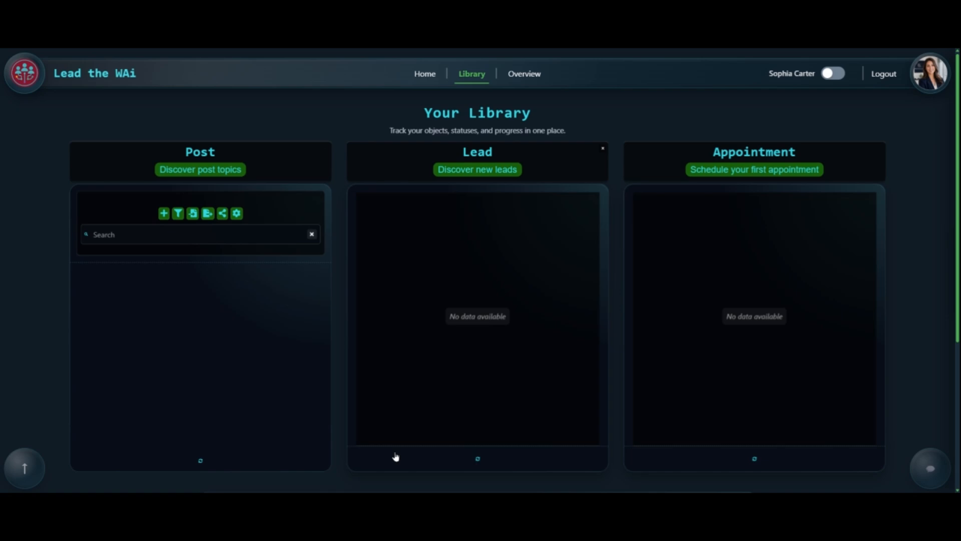
left_click(411, 456)
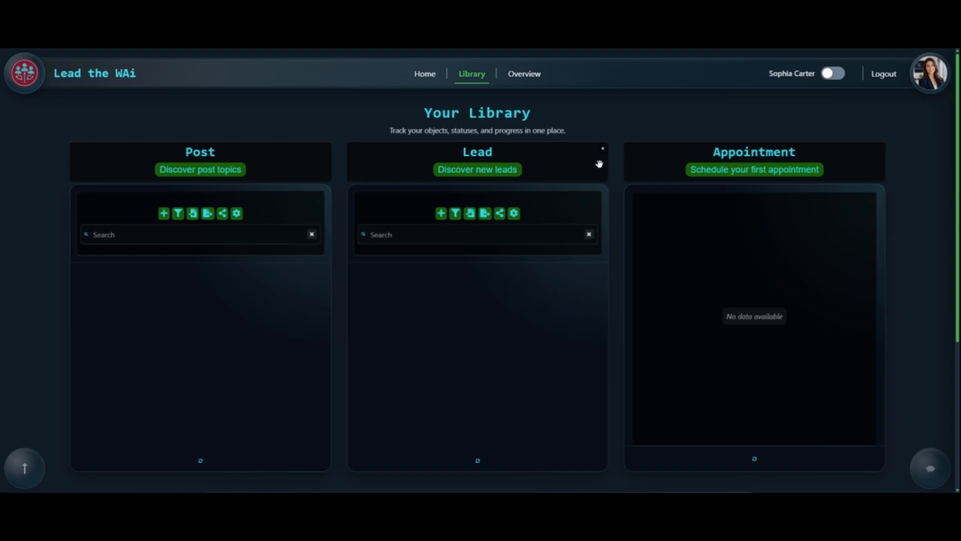
- Remove the Lead and Appointment tiles from the library and check which tile types the empty slot offers
left_click(602, 151)
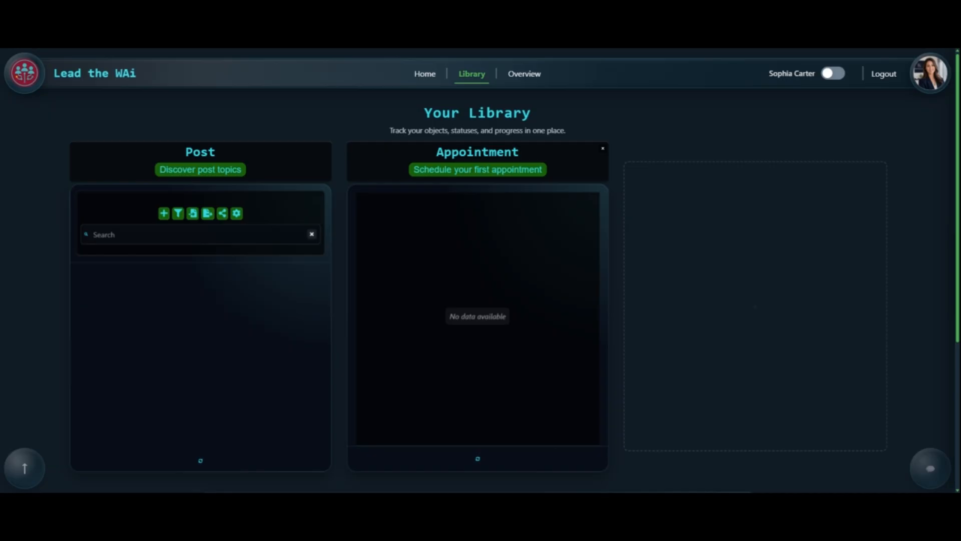
left_click(603, 149)
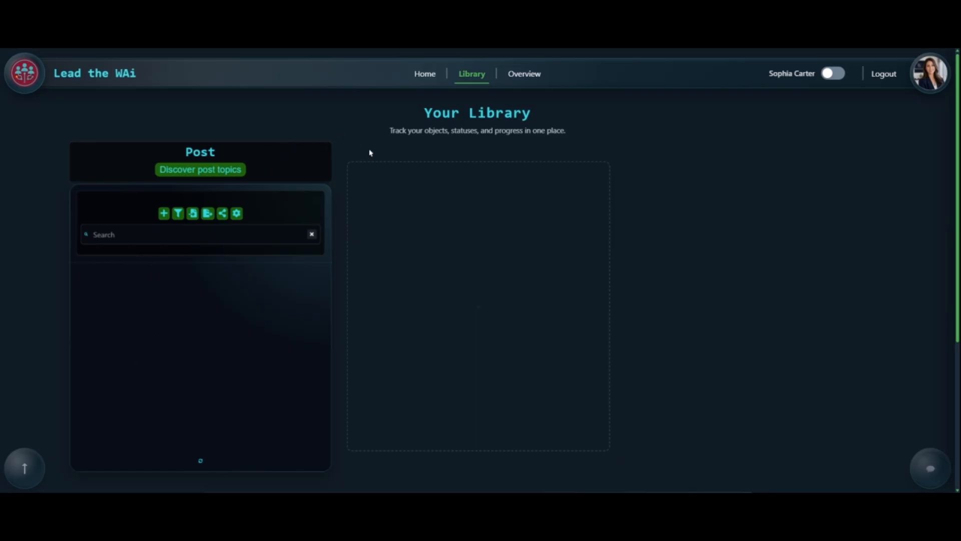
left_click(478, 311)
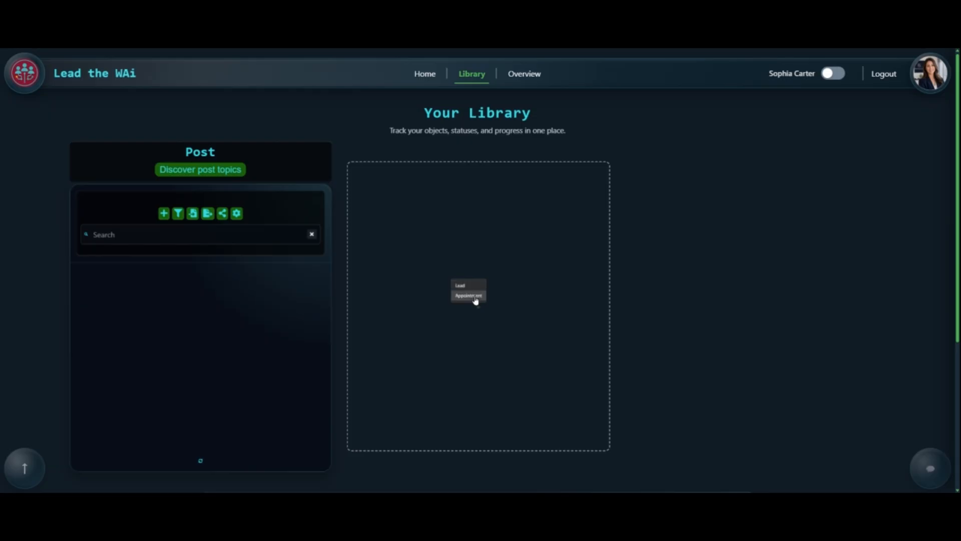
left_click(474, 291)
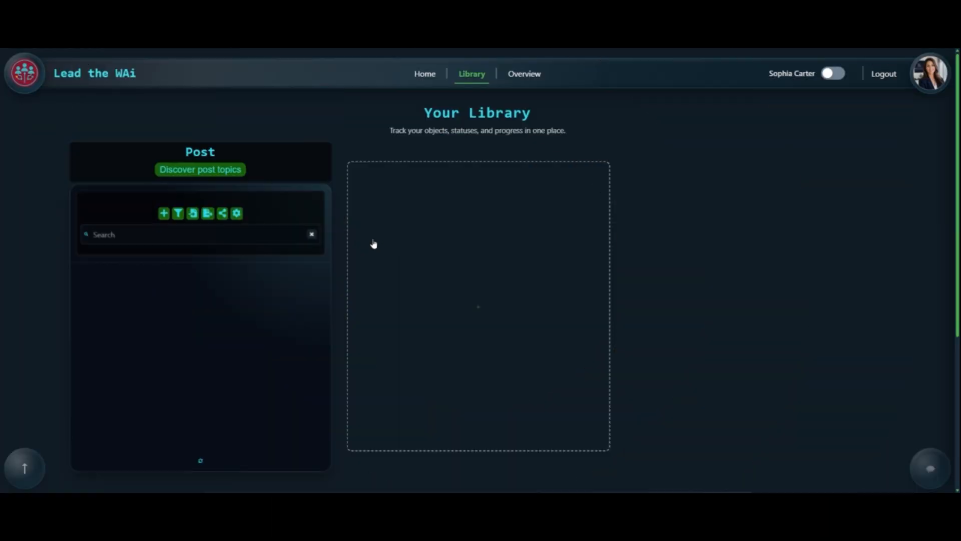
- Override the library grid size to 2 columns
scroll(373, 243, "down", 4)
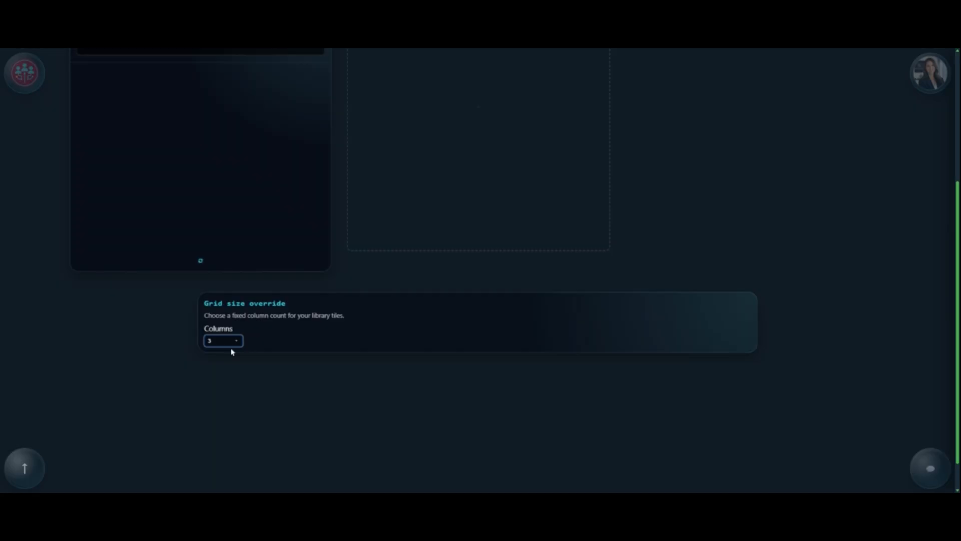
key("Up")
scroll(265, 368, "up", 3)
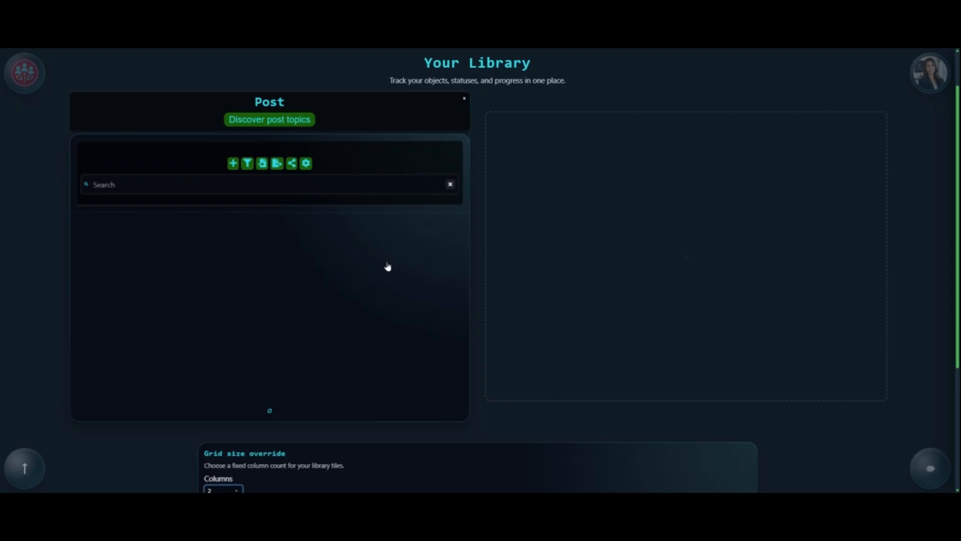
scroll(388, 266, "up", 1)
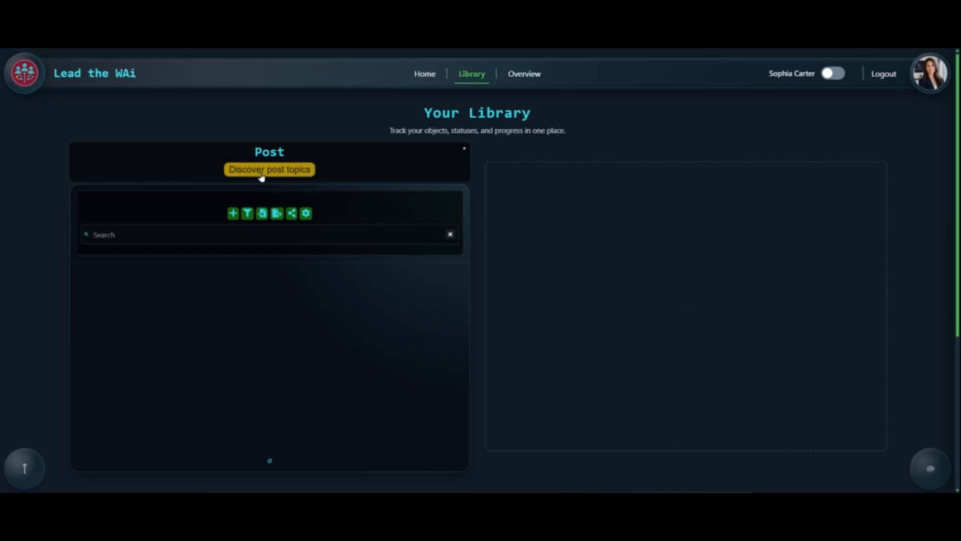
- View the Chat Daemon conversation for discovering post topics, then close it
mouse_move(927, 475)
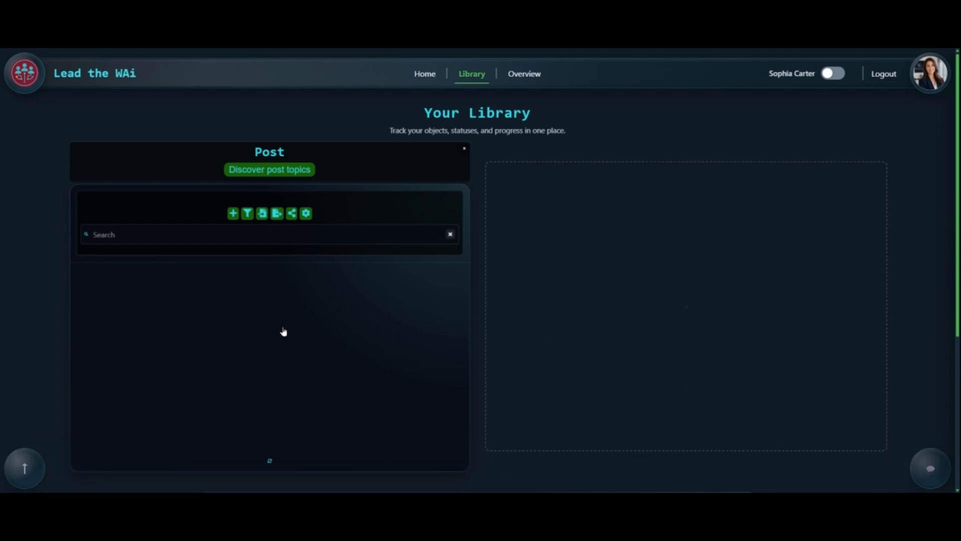
left_click(283, 176)
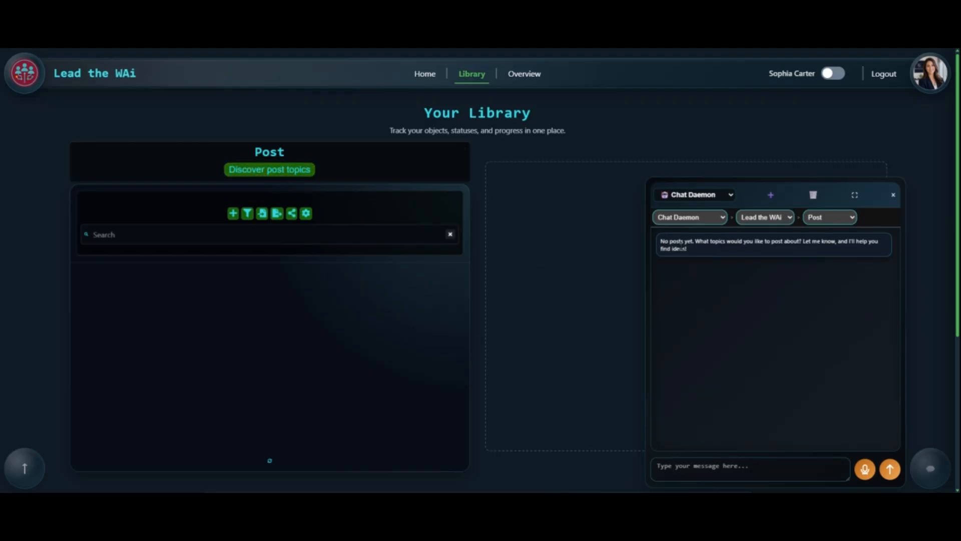
left_click(720, 471)
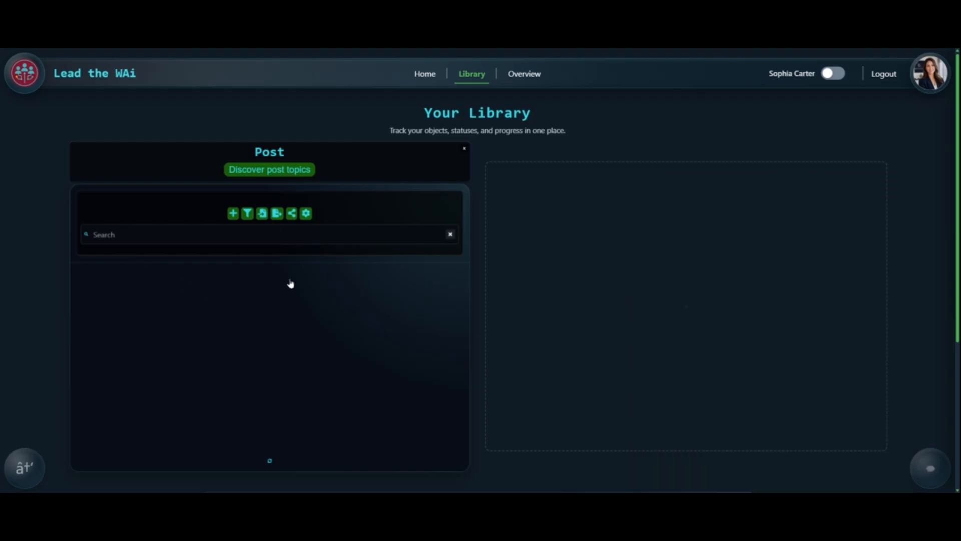
- Create a new post, check the Post tile's status chart, and return to the post list
left_click(233, 215)
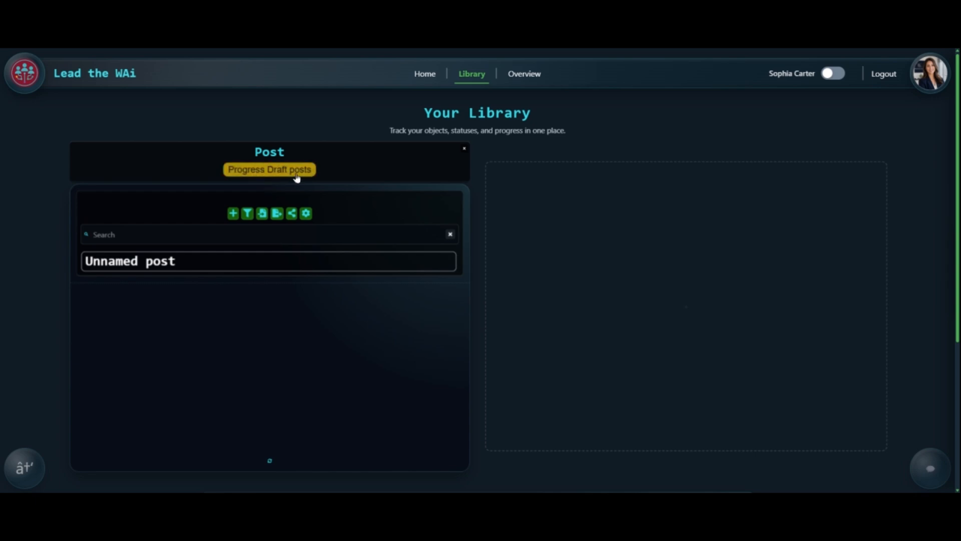
left_click(269, 462)
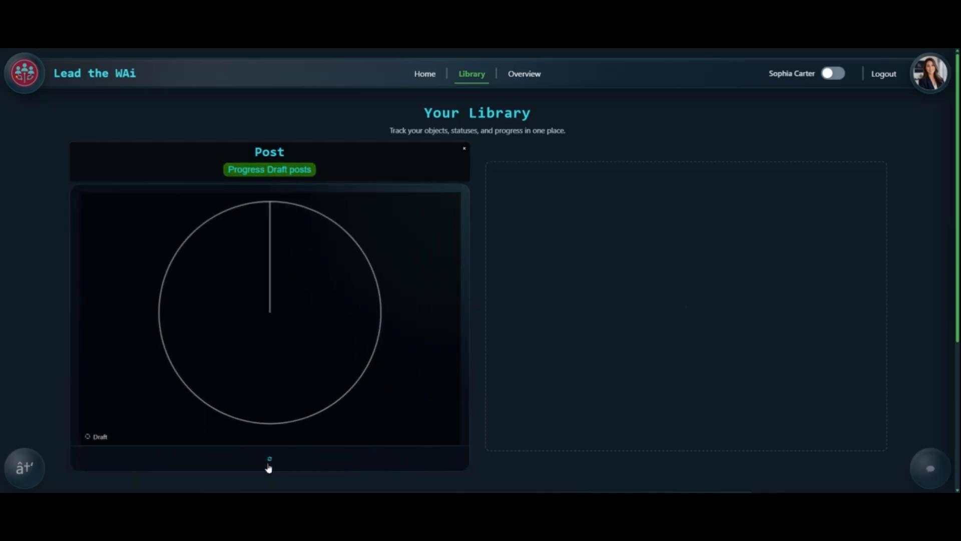
left_click(269, 464)
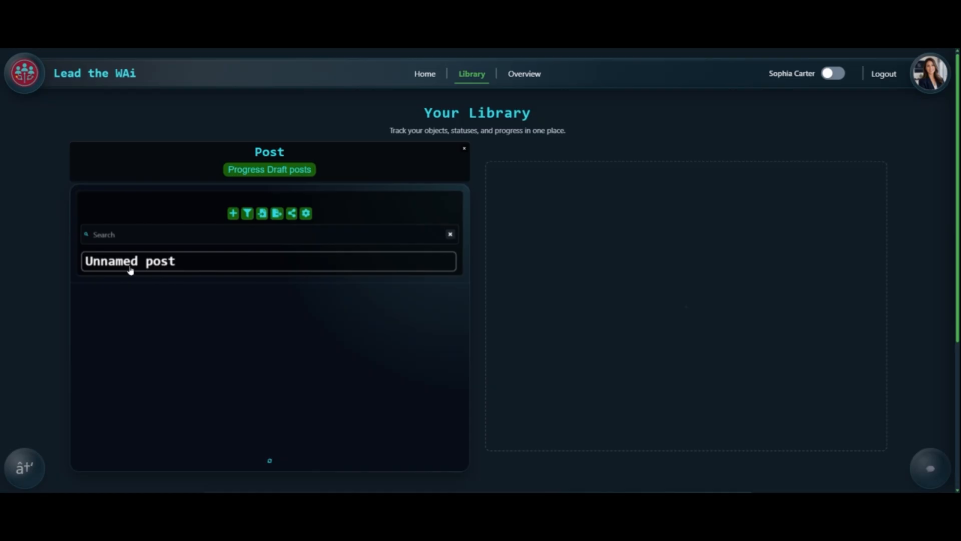
- Open the details of the unnamed post and briefly view the collapsed site navigation options
left_click(156, 269)
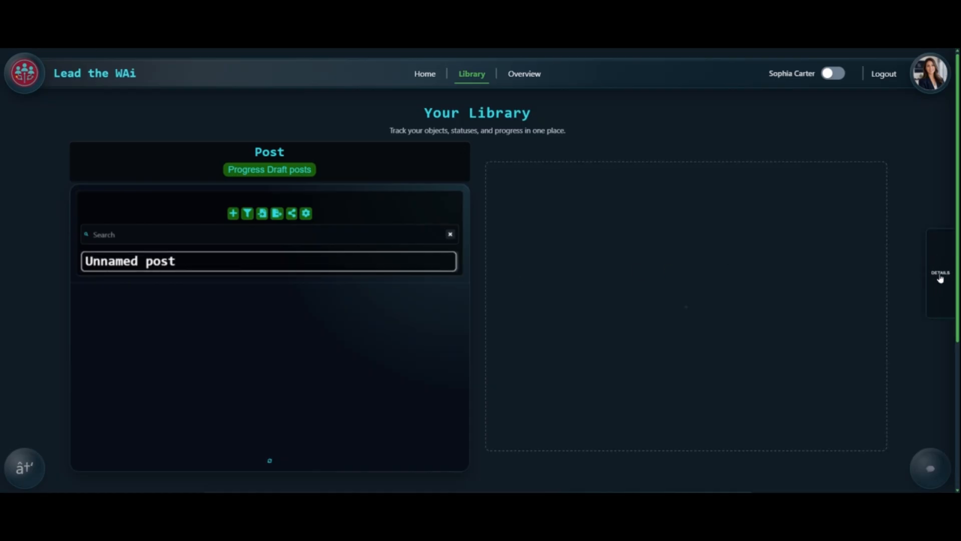
left_click(939, 277)
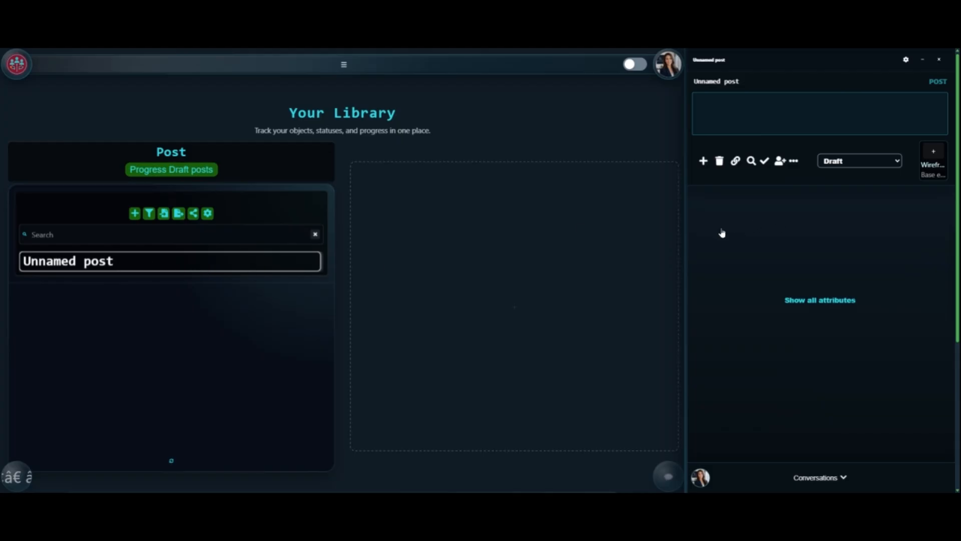
left_click(345, 71)
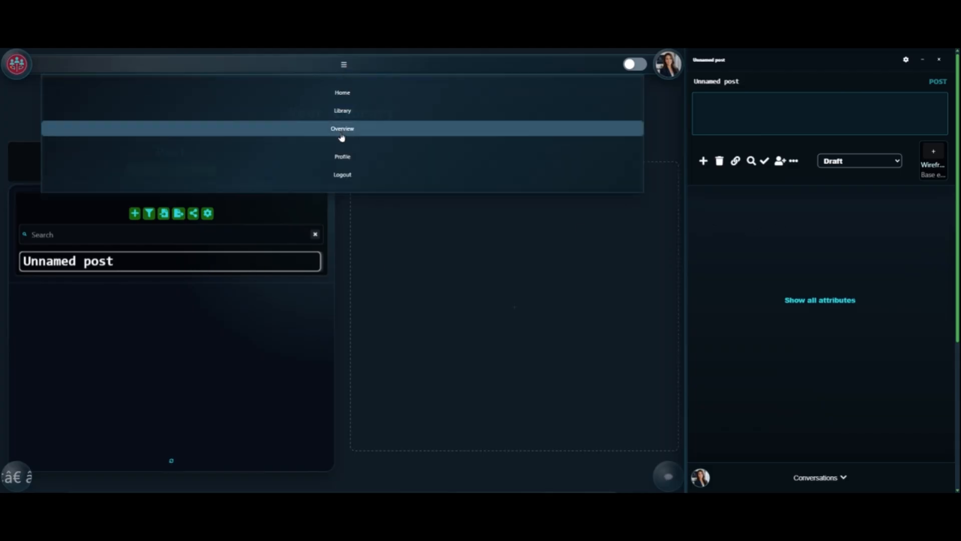
left_click(343, 69)
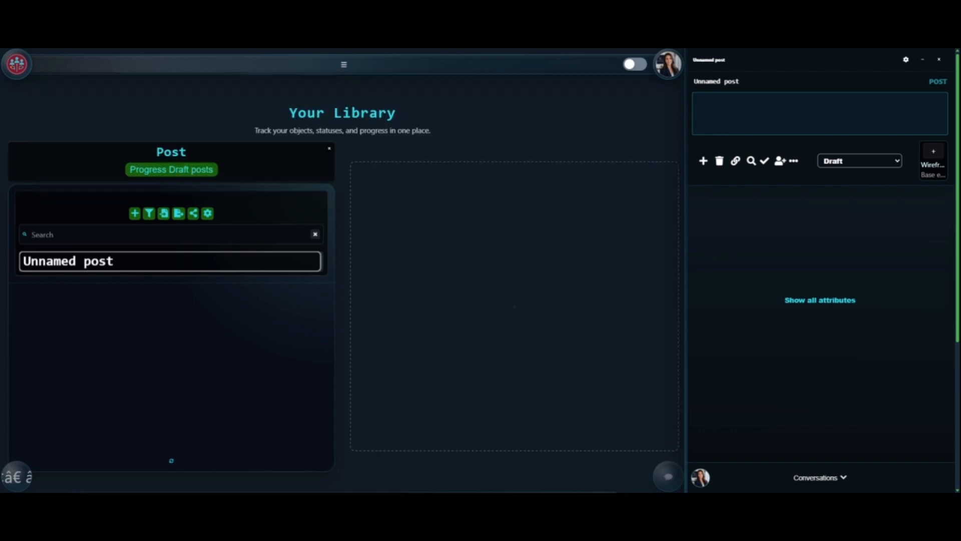
- Rename the unnamed post as Introduction
left_click(750, 82)
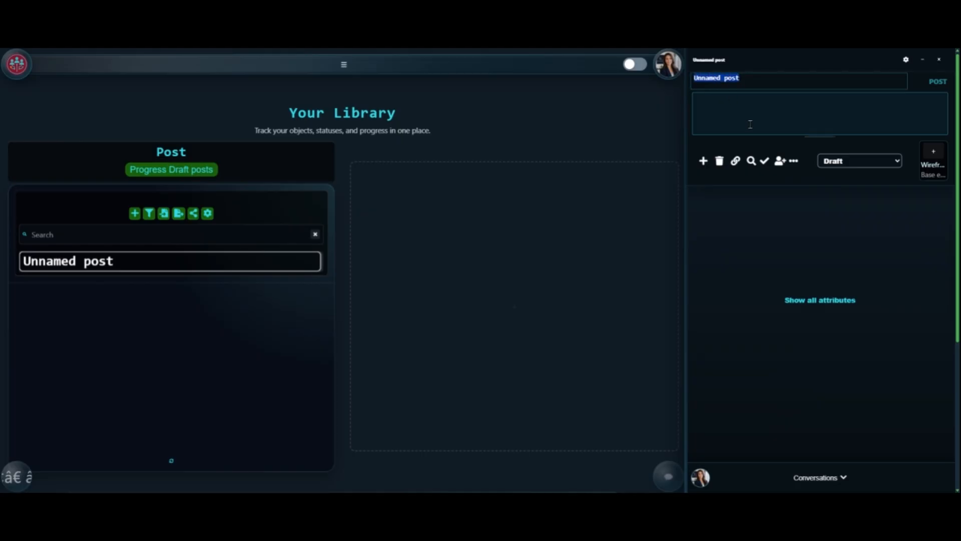
type("Introduction")
left_click(740, 102)
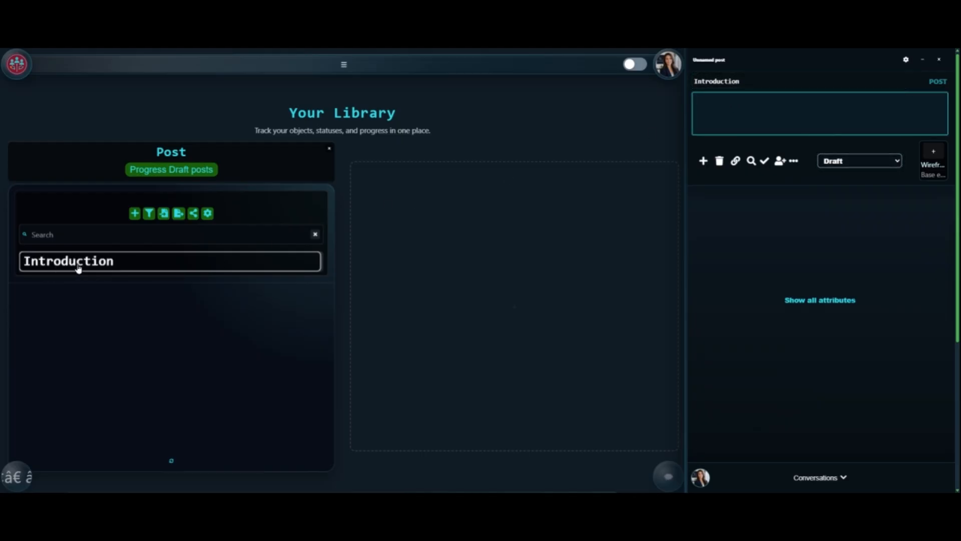
- Examine the Introduction post's title and description fields and the additional actions offered for it
left_click(96, 235)
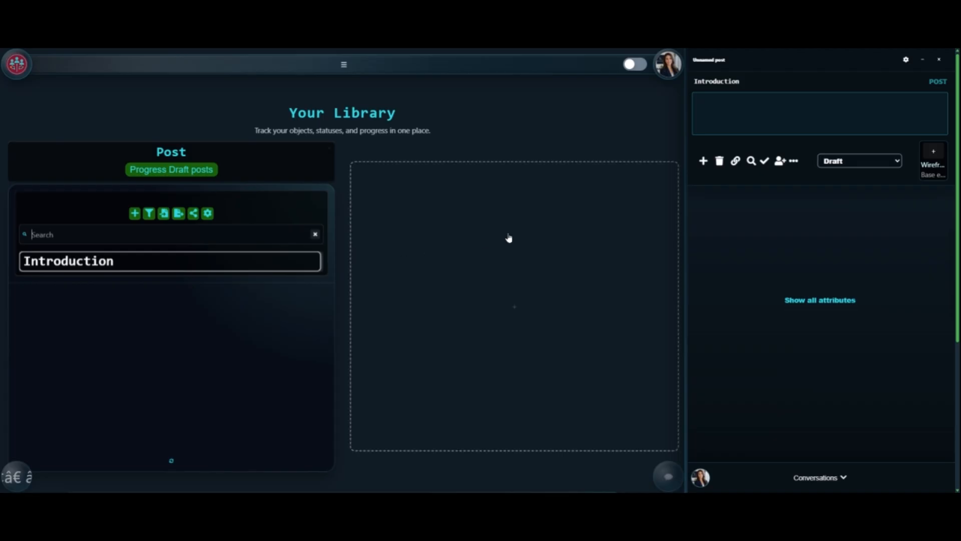
left_click(820, 119)
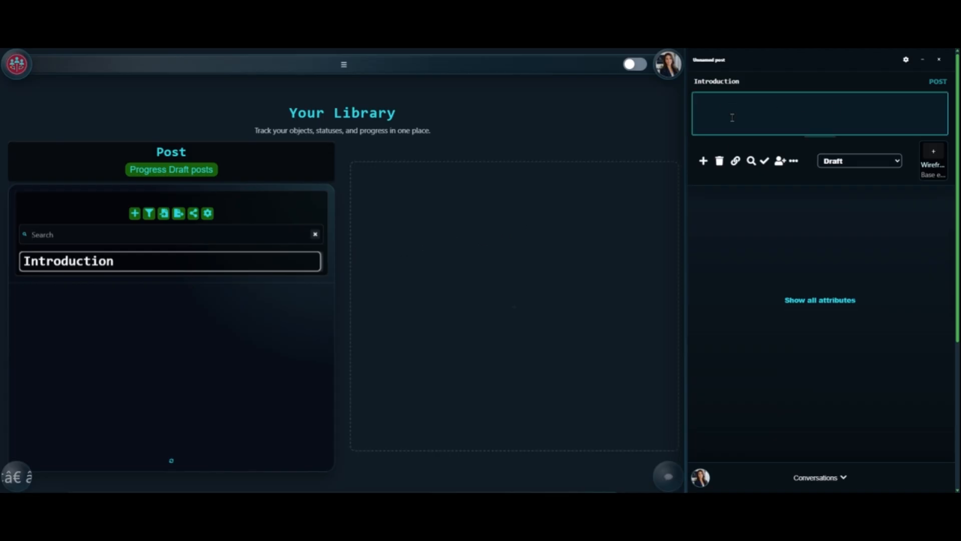
mouse_move(822, 139)
left_mouse_down()
mouse_move(819, 224)
mouse_move(815, 127)
left_mouse_up()
left_click(698, 80)
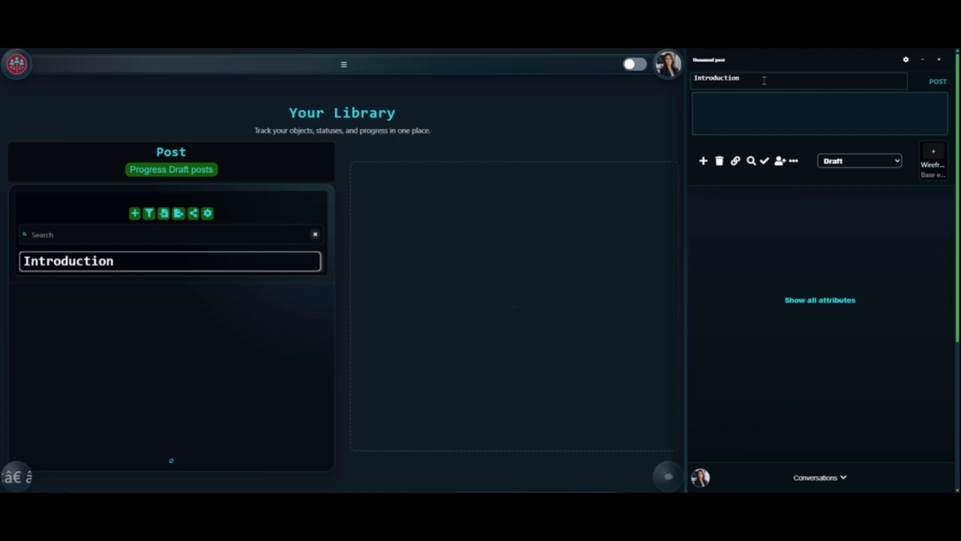
left_click(724, 108)
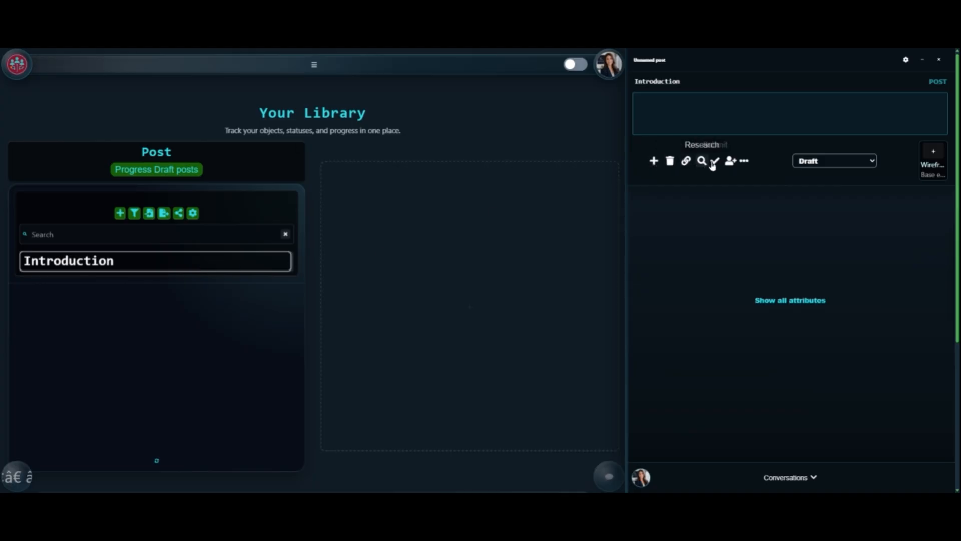
left_click(744, 161)
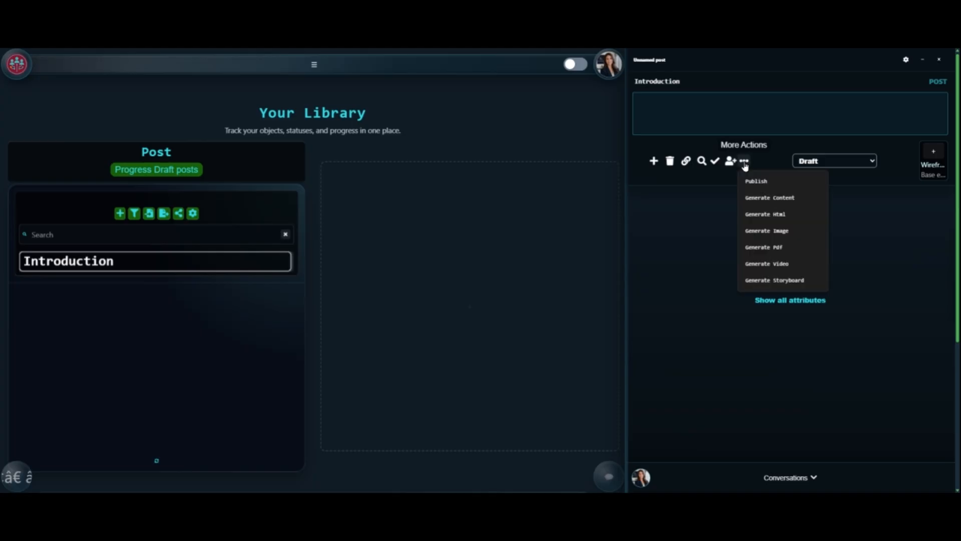
left_click(809, 186)
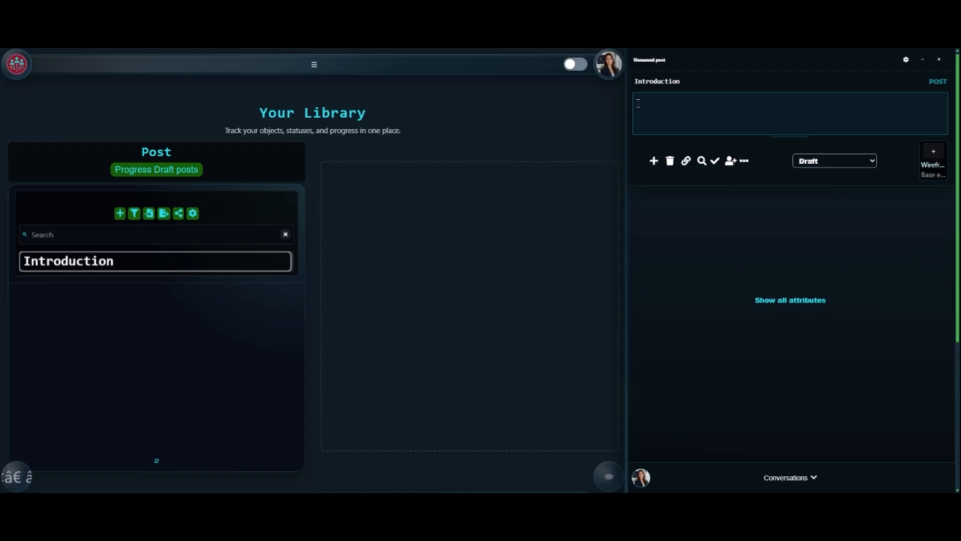
- Assign the Introduction post to Chat Daemon with Composed as the desired status
left_click(731, 162)
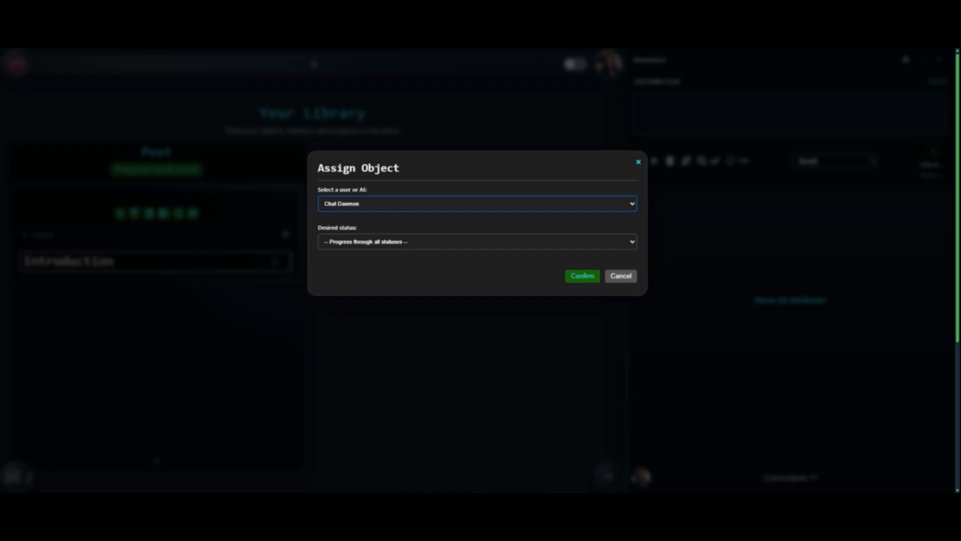
left_click(477, 204)
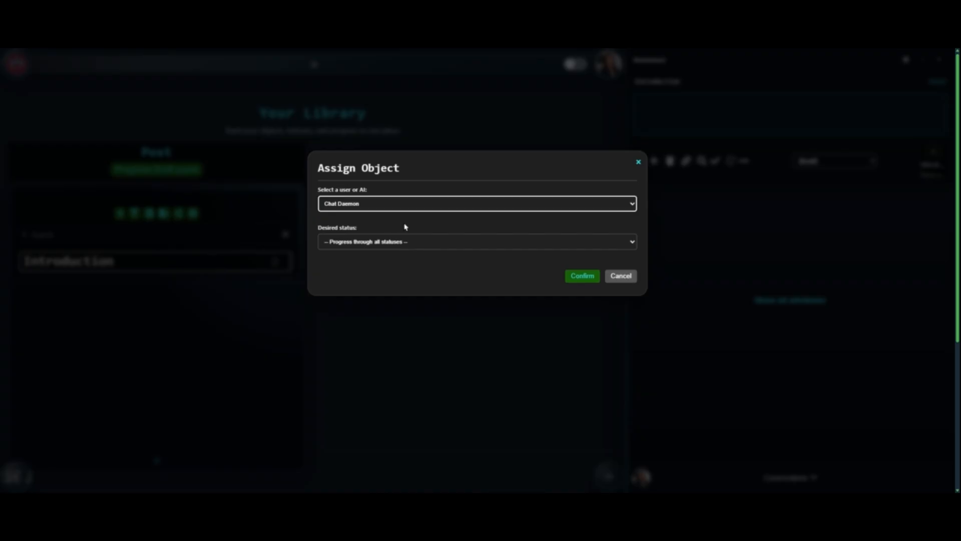
left_click(347, 245)
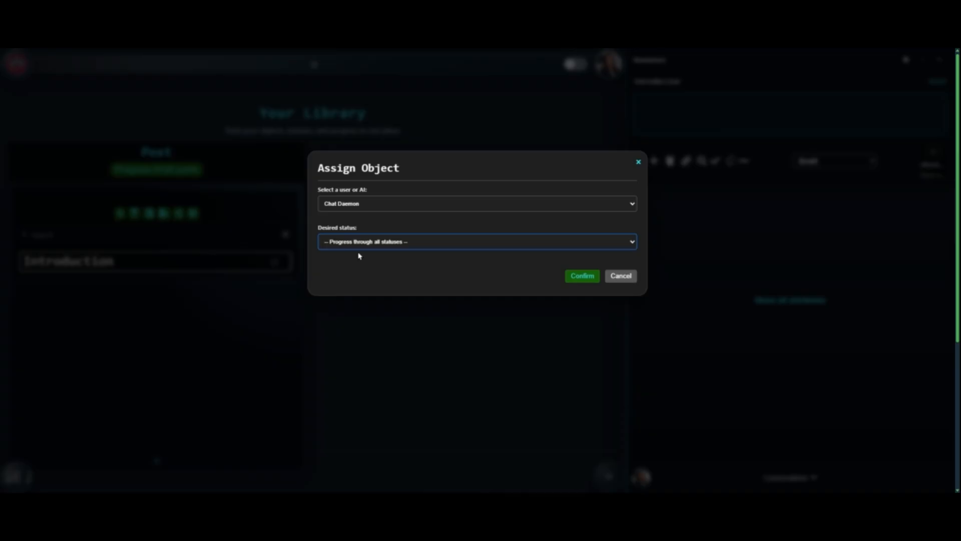
left_click(363, 297)
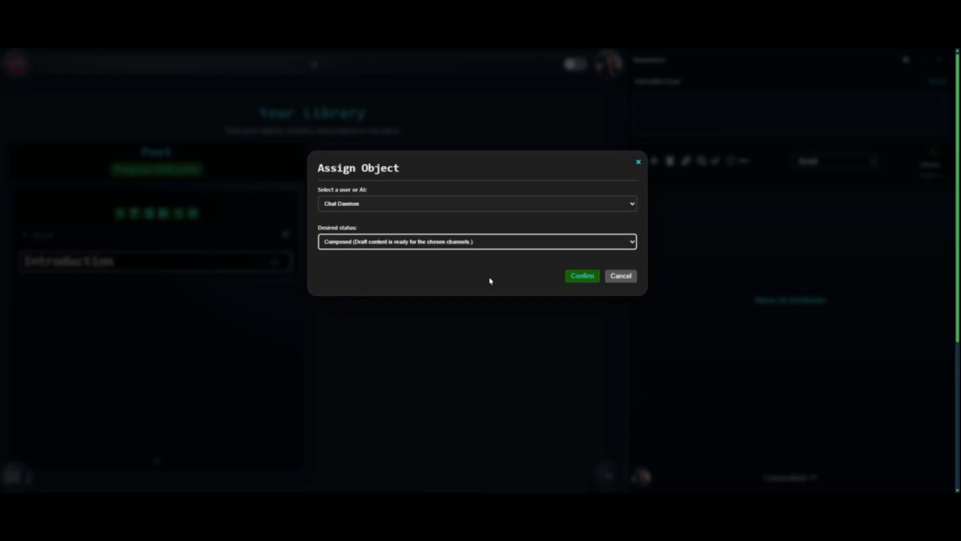
left_click(573, 278)
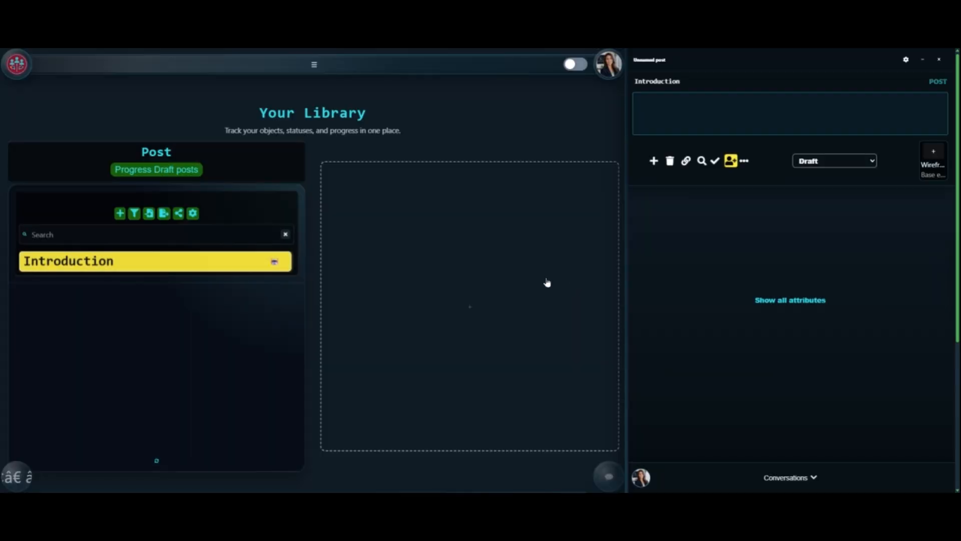
left_click(277, 258)
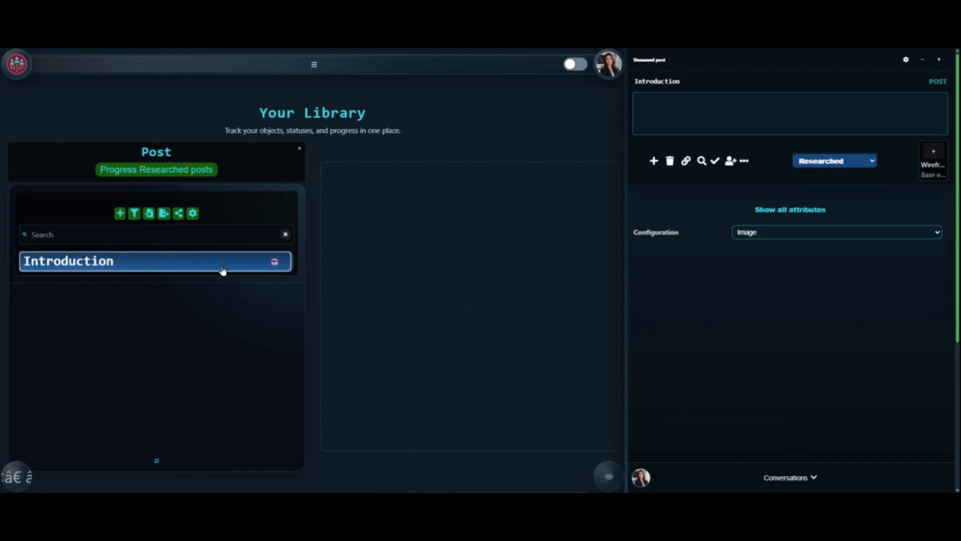
- Create two more new posts in the Post list
left_click(120, 215)
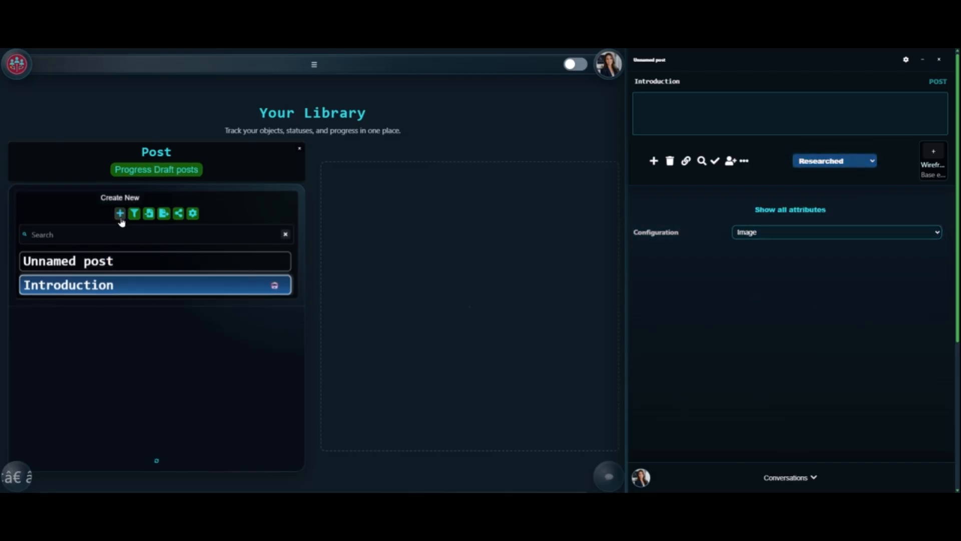
left_click(121, 215)
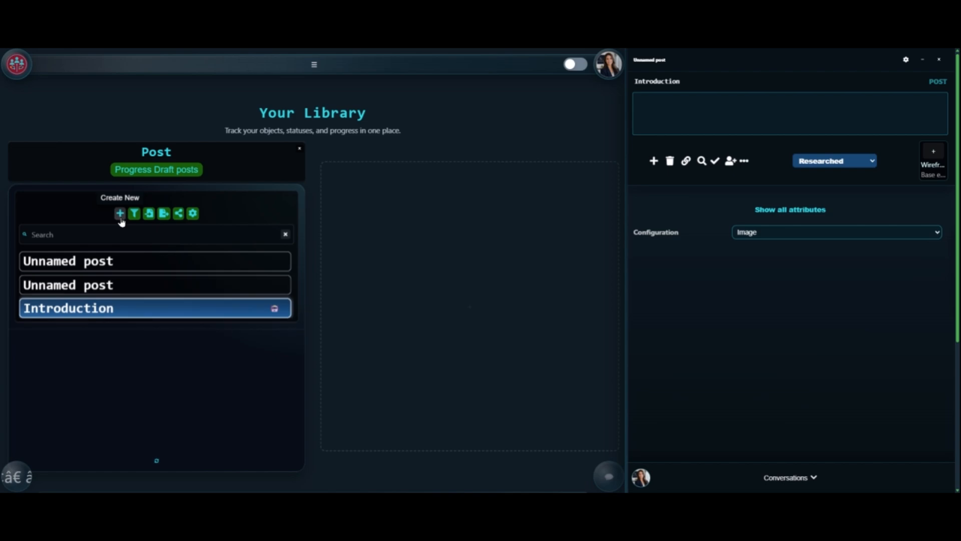
- Rename the first unnamed post in the Post list as Commercial
left_click(131, 261)
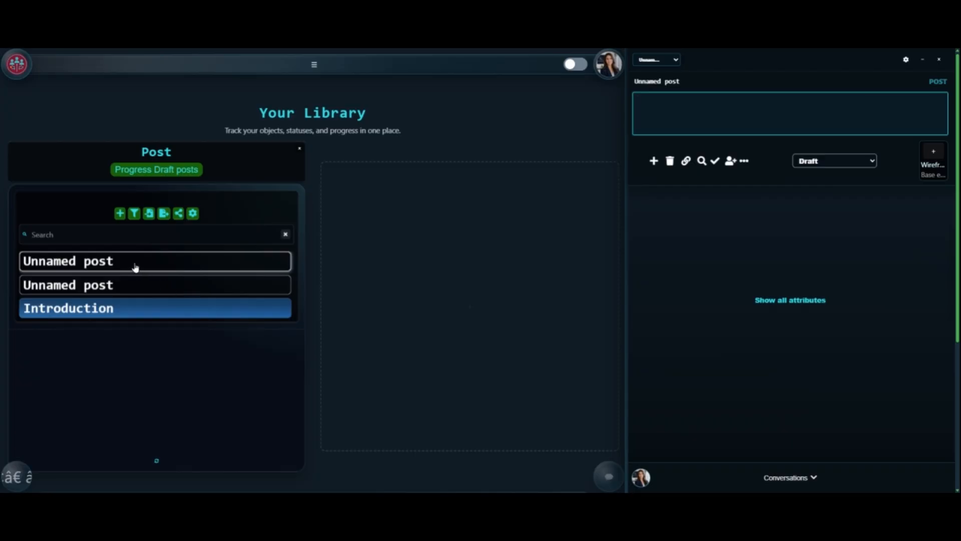
left_click(687, 83)
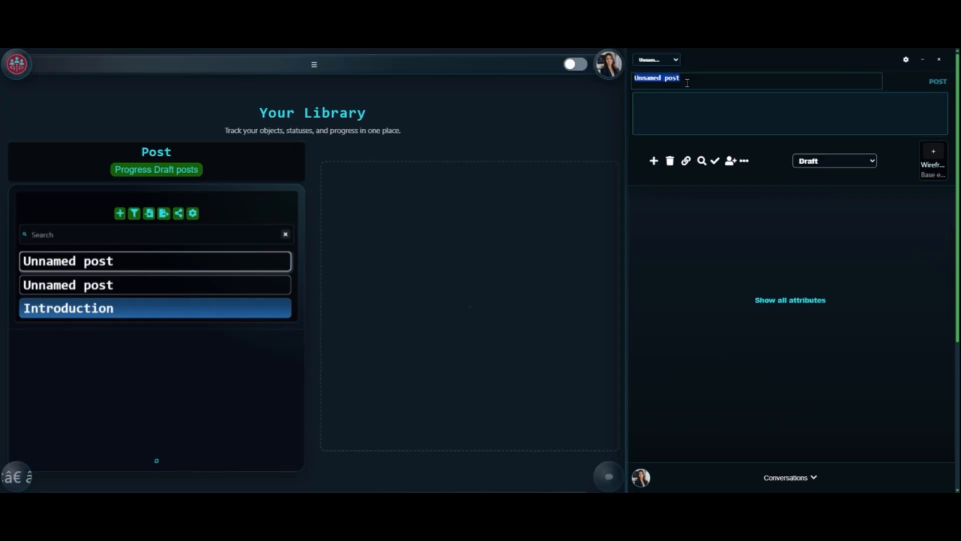
type("Commercial")
- Rename the remaining unnamed post as Residential
left_click(199, 286)
left_click(696, 85)
type("Re")
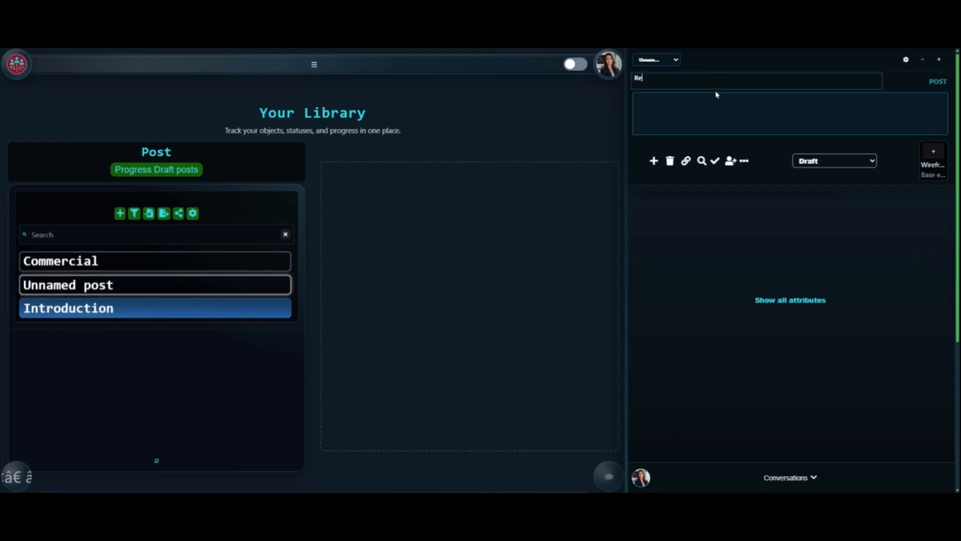
type("sidential")
key("Return")
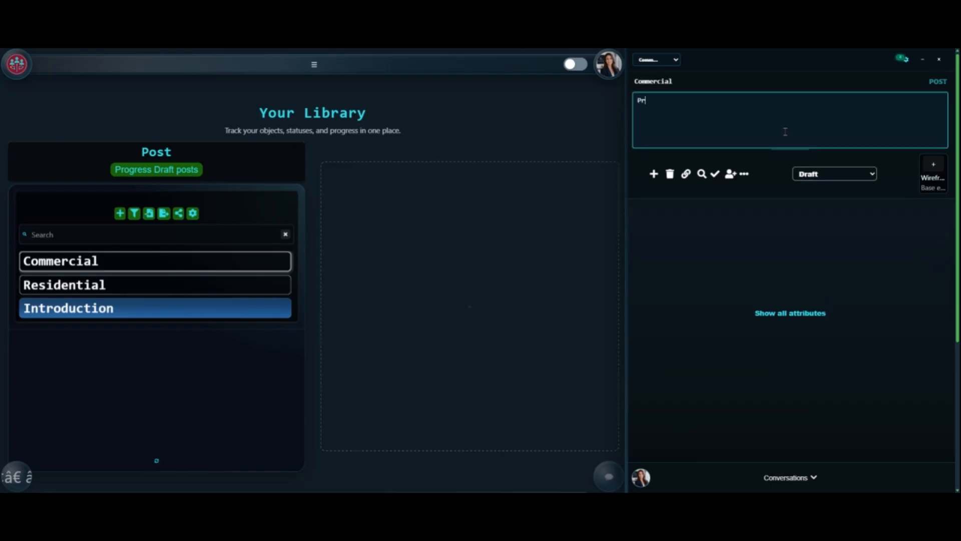
- Describe the Commercial post as "Professional tone for landlords, investors, and business clients. Focus on market value, confidence, and clear next steps."
type("ofessional tone for landlords, investors ")
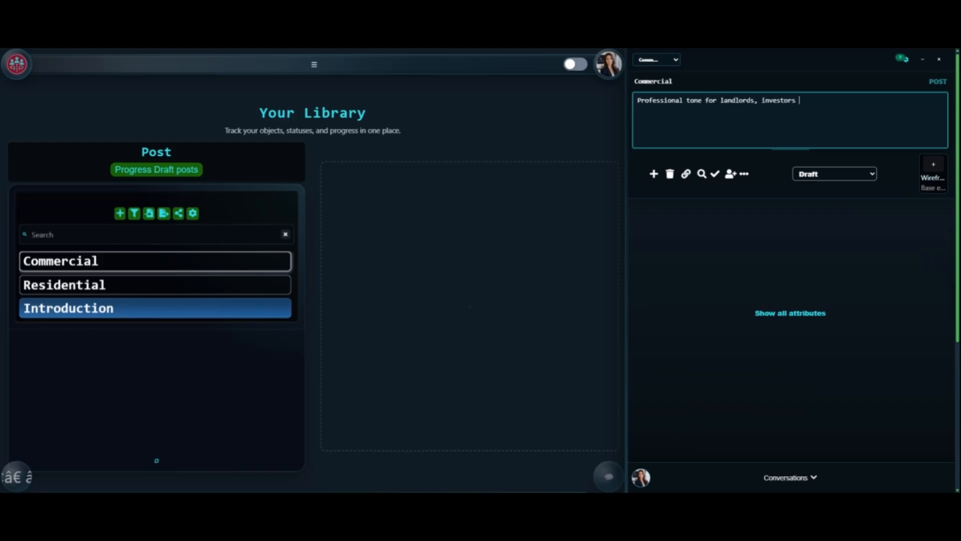
type(", and business clients.")
key("Return")
type("Focus")
type("us o")
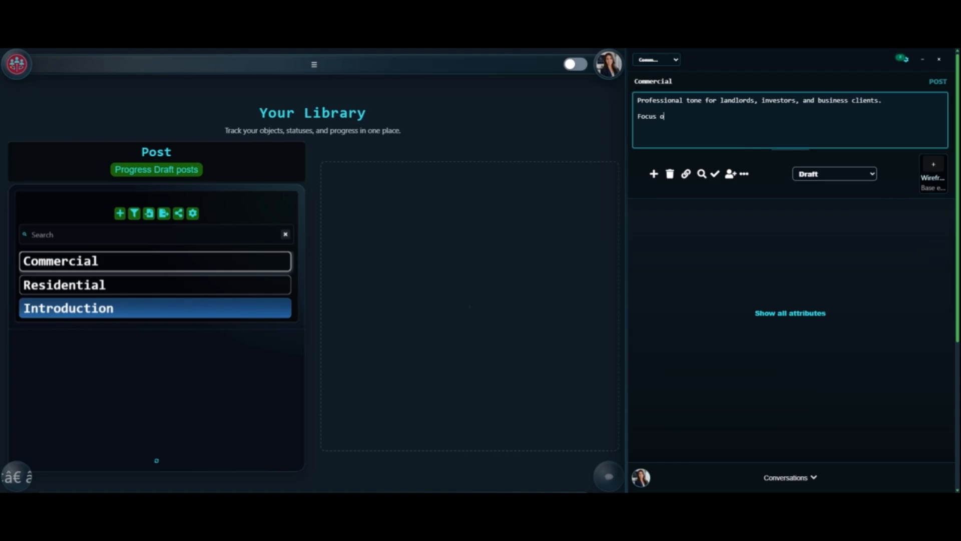
type("n market value, confidence, an")
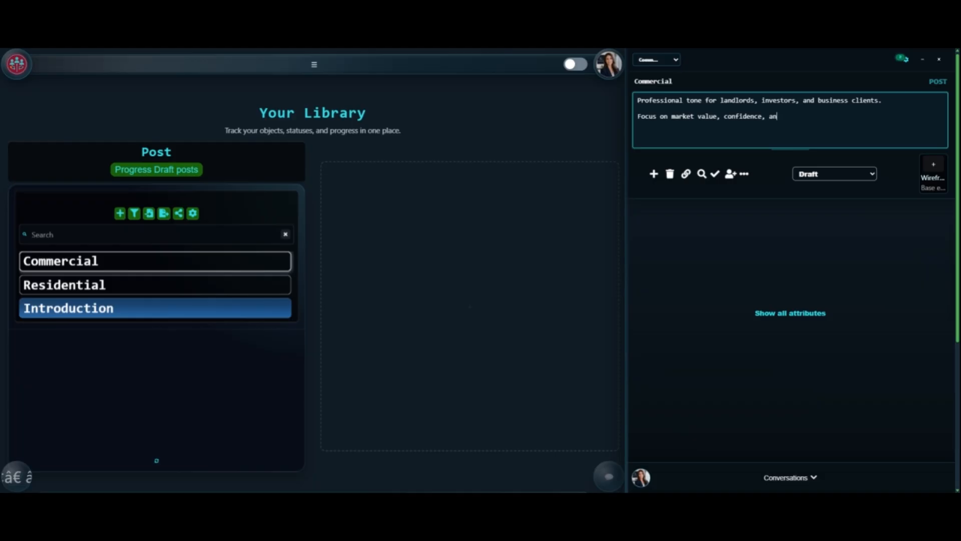
type("d clear next steps.")
key("Tab")
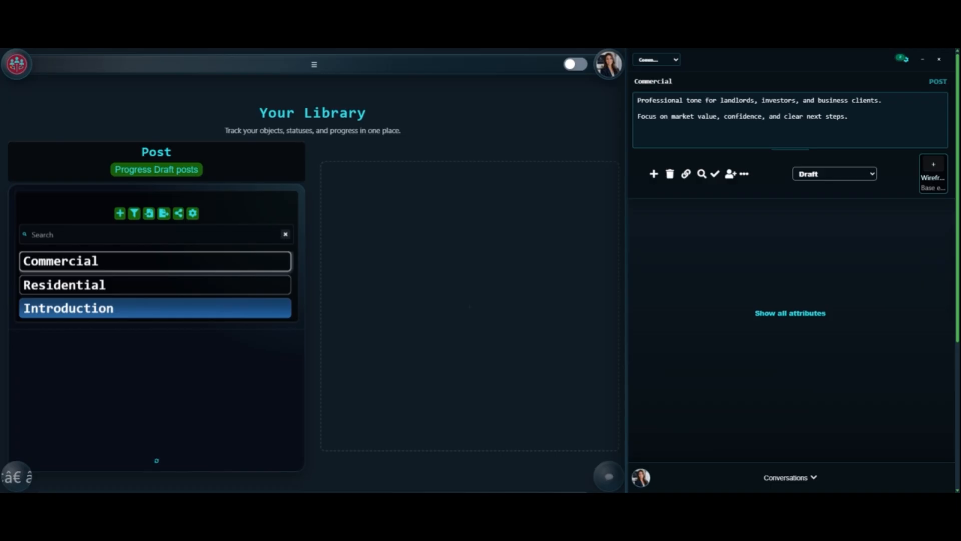
- Describe the Residential post as "Friendly tone for buyers, sellers, and tenants. Focus on trust, helpful guidance, and making moving feel simple."
left_click(165, 286)
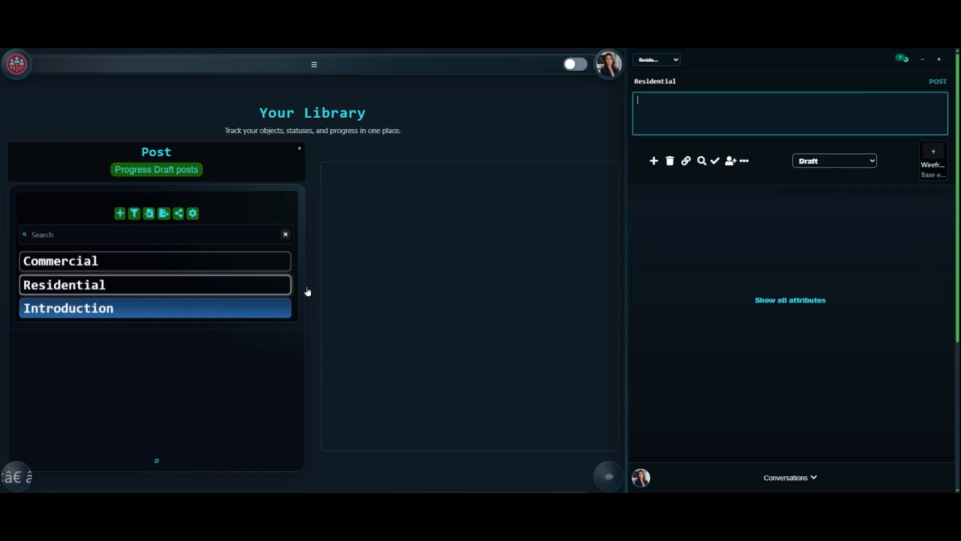
type("Friendly tone for buyers, ")
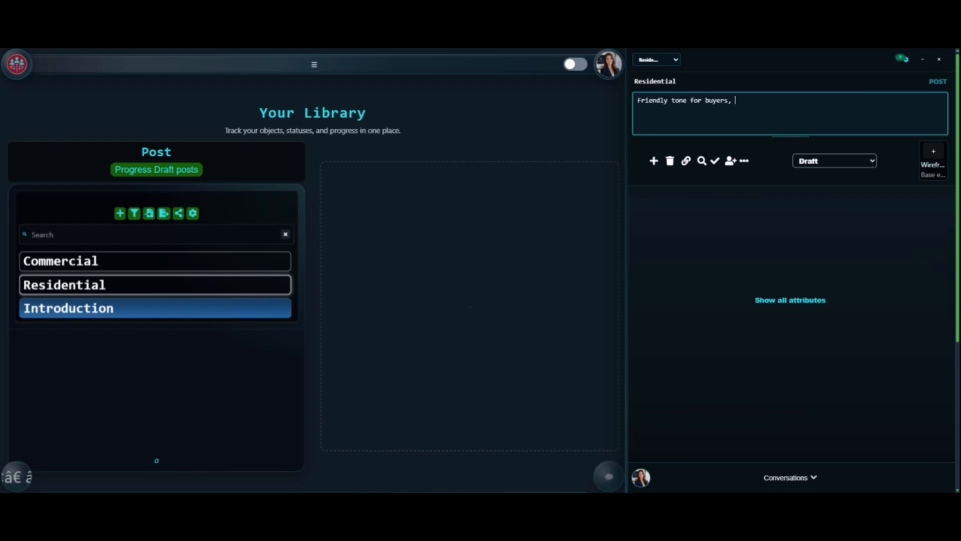
type("invesellers, and tenants.")
key("Return")
key("Return")
type("Focus on trust, helpful ")
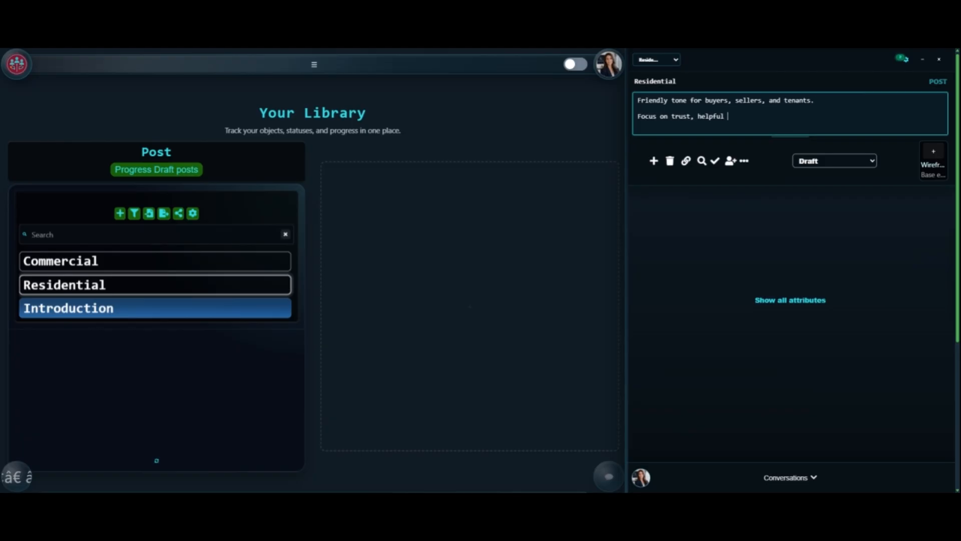
type("guidance, and making moving feel simple.")
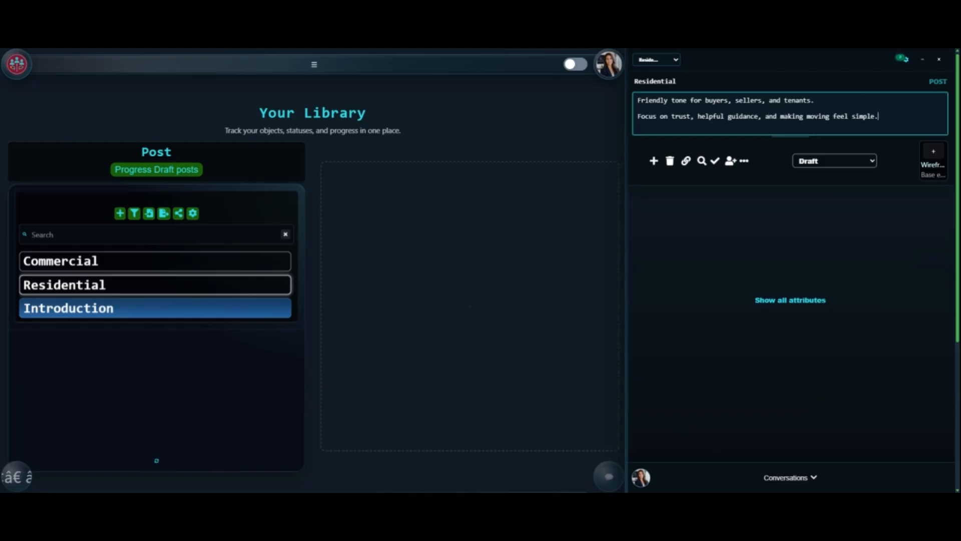
key("Tab")
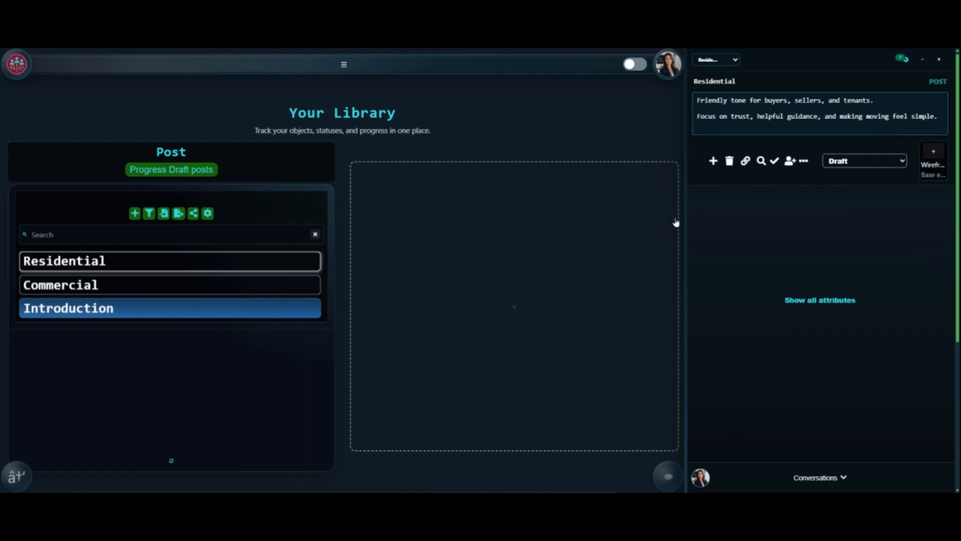
- Create one sub-post under Residential and one under Commercial, expanding both posts in the list
left_click(714, 161)
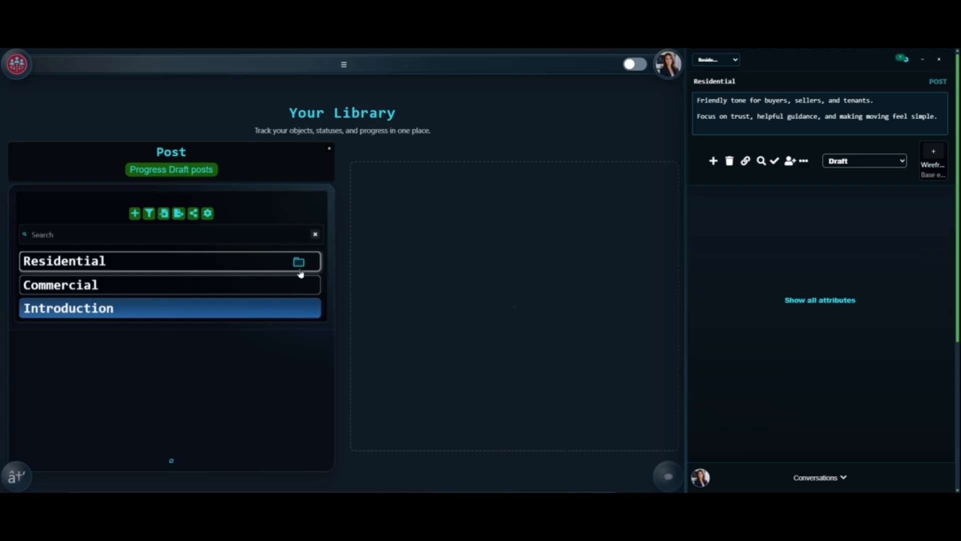
left_click(299, 266)
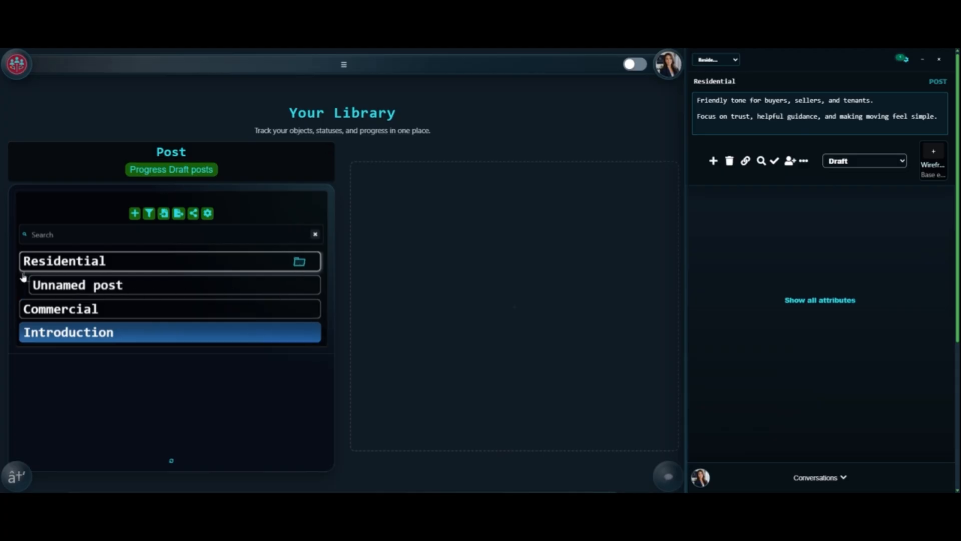
left_click(101, 315)
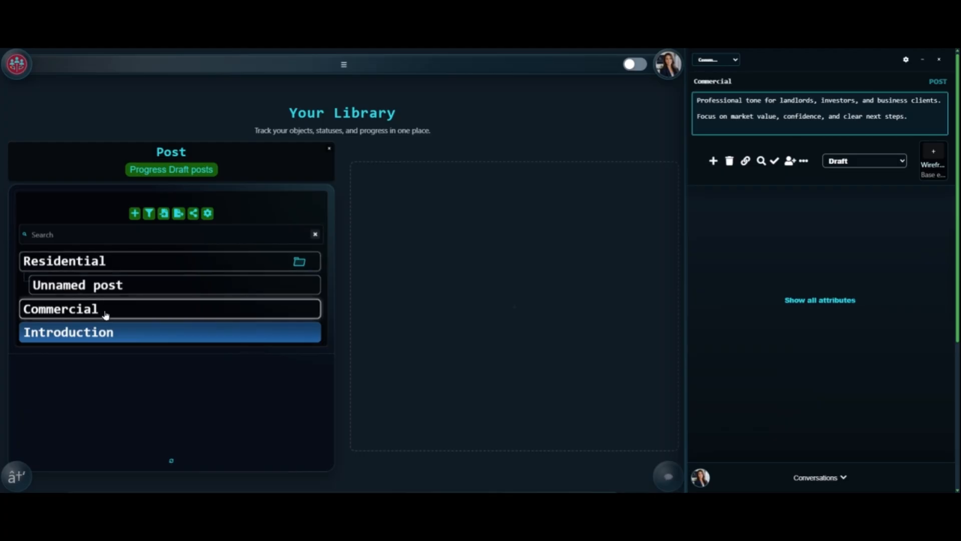
left_click(714, 162)
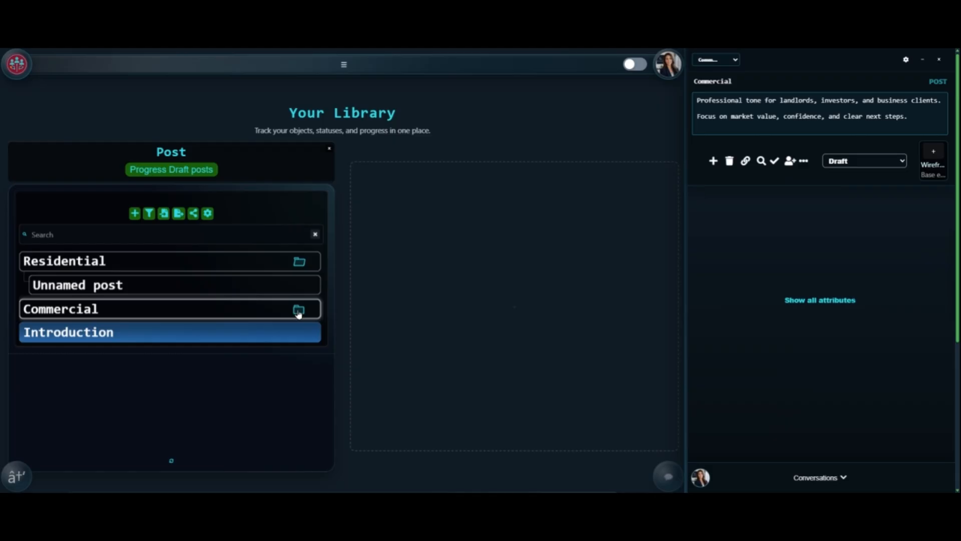
left_click(298, 310)
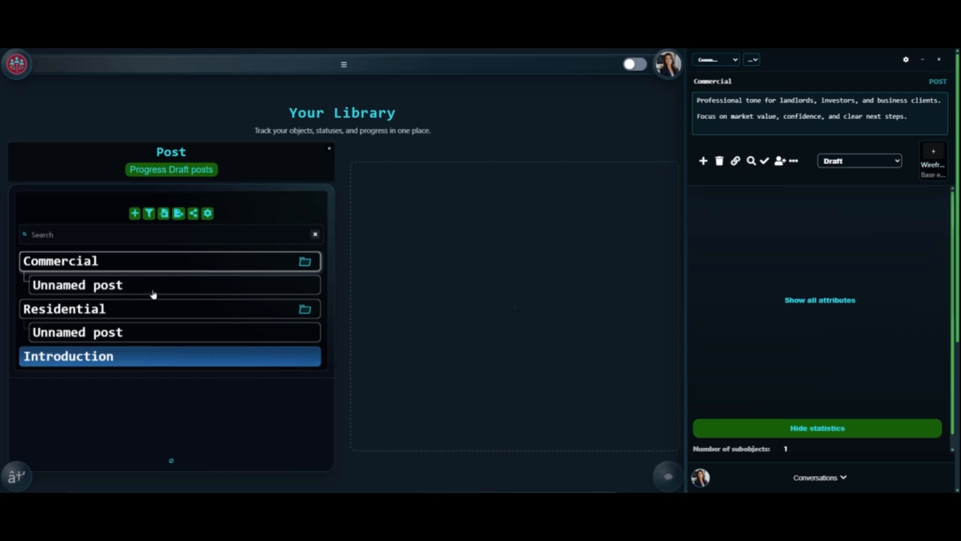
- Assign the Commercial post to Chat Daemon with Composed as the desired status
right_click(150, 267)
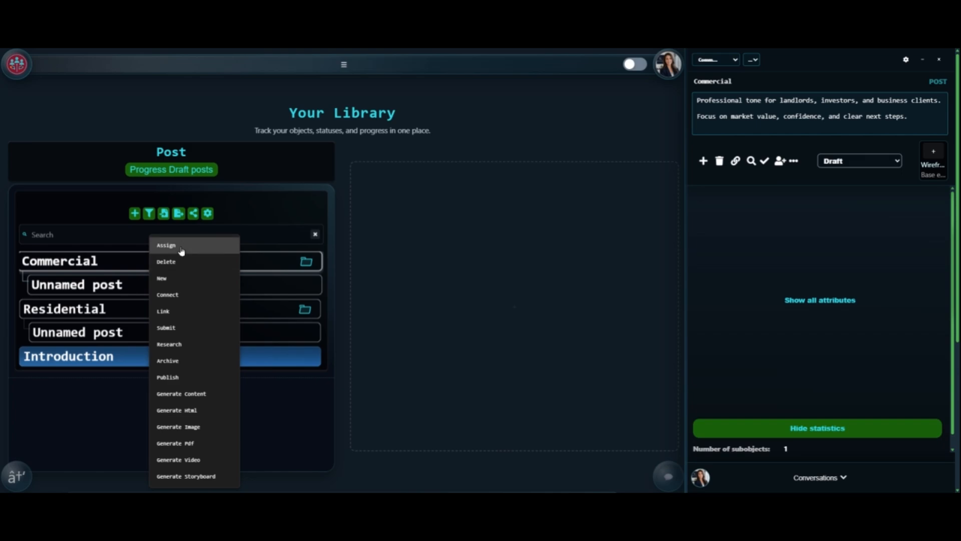
left_click(184, 249)
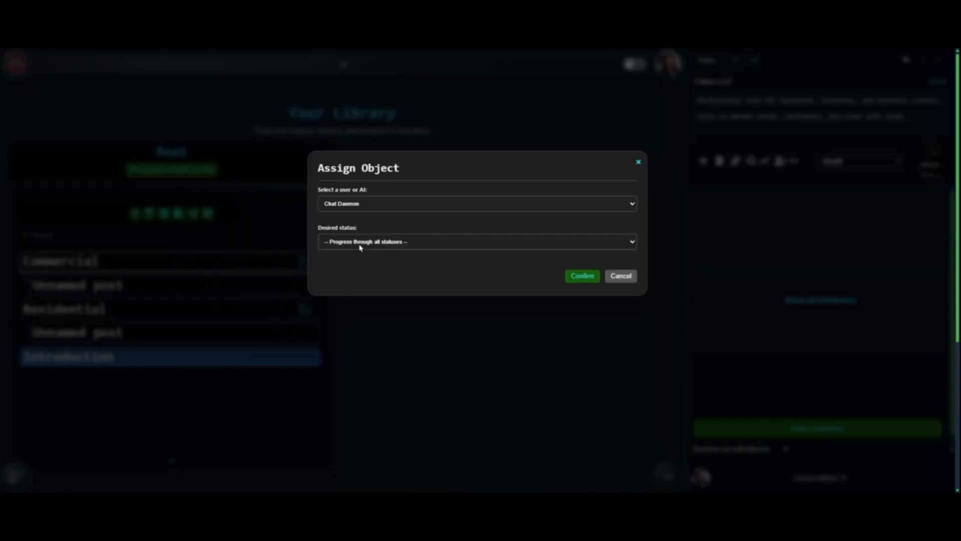
left_click(361, 292)
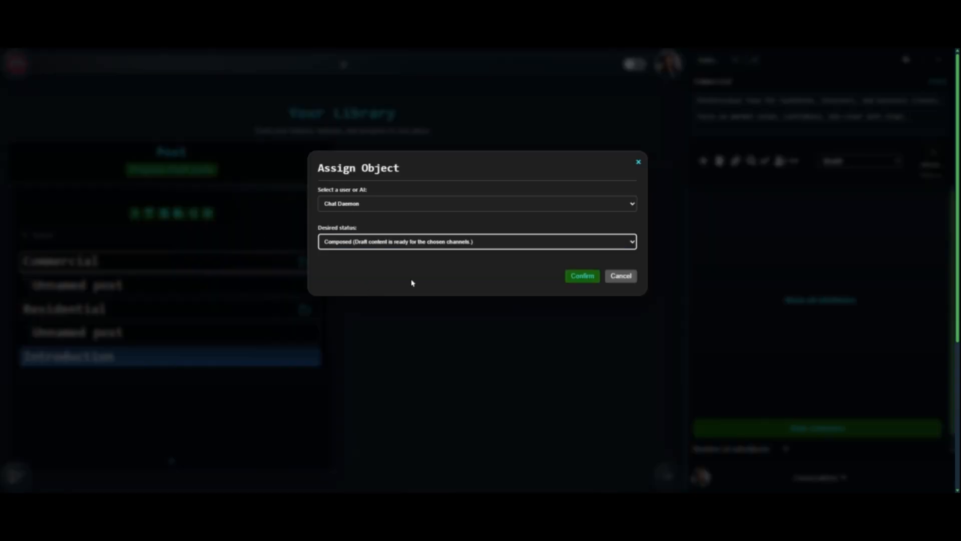
left_click(582, 276)
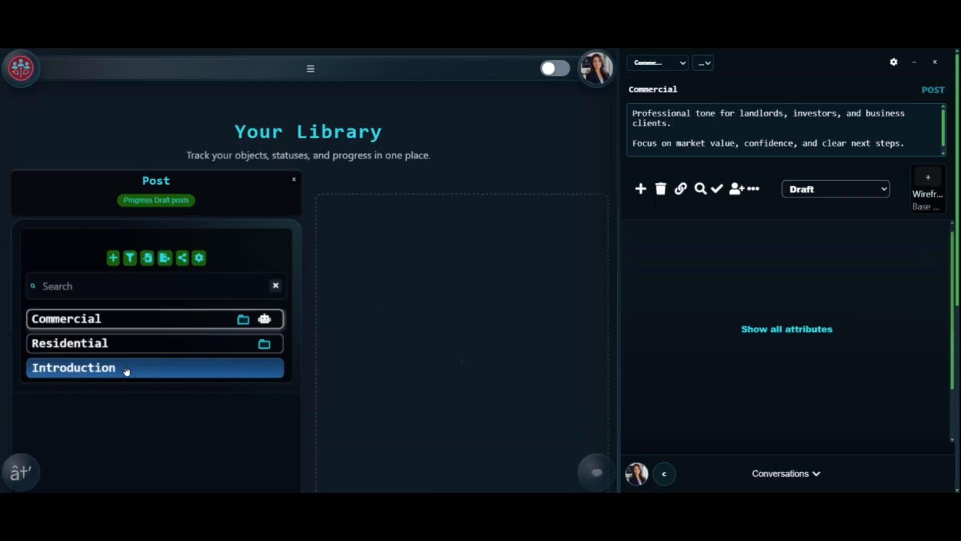
- Review the Introduction post's generated content and its HTML article preview, and close the HTML editor
left_click(124, 376)
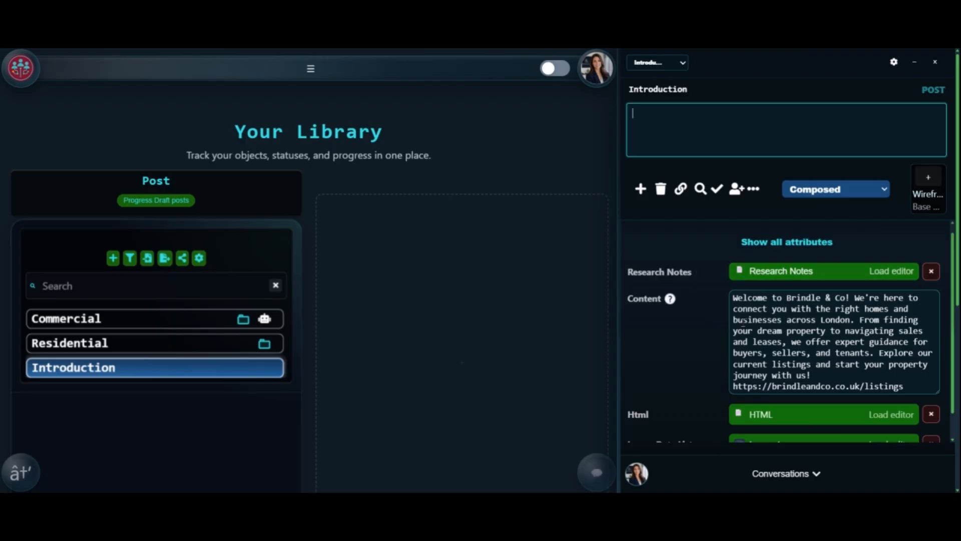
scroll(786, 342, "down", 1)
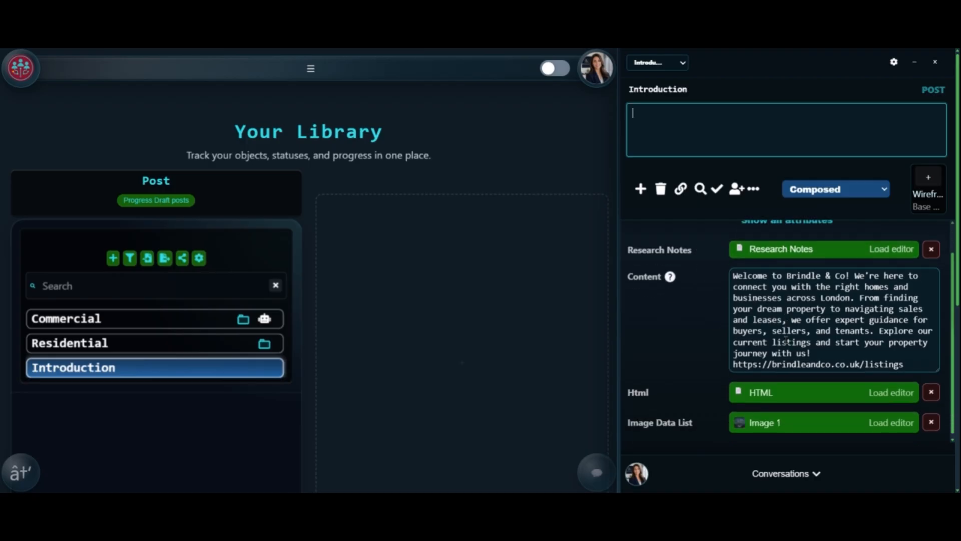
left_click(770, 388)
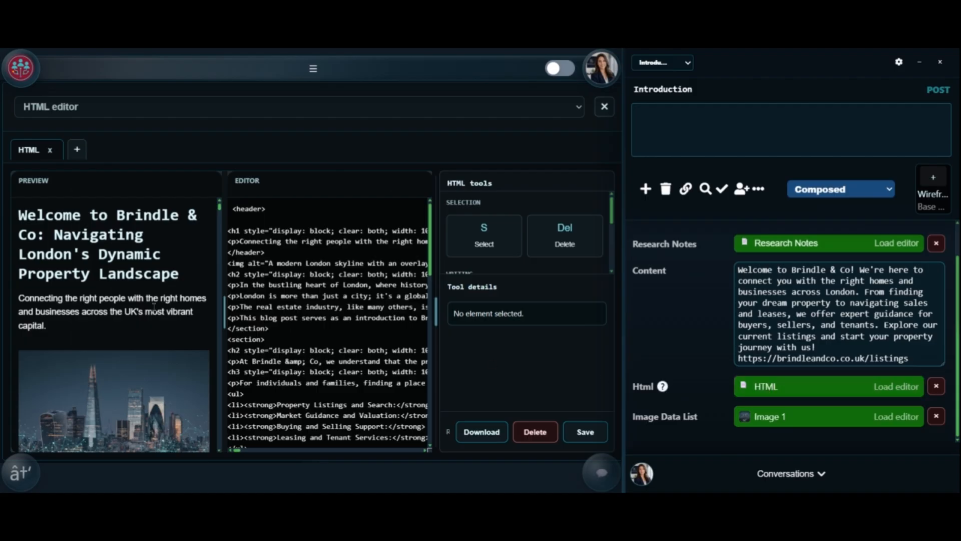
scroll(153, 309, "down", 10)
scroll(153, 309, "down", 10)
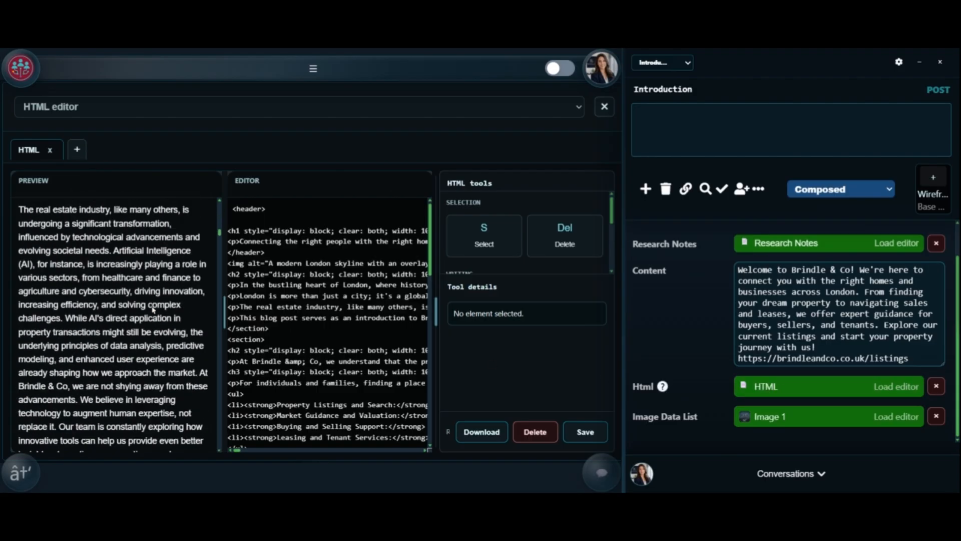
left_click(604, 106)
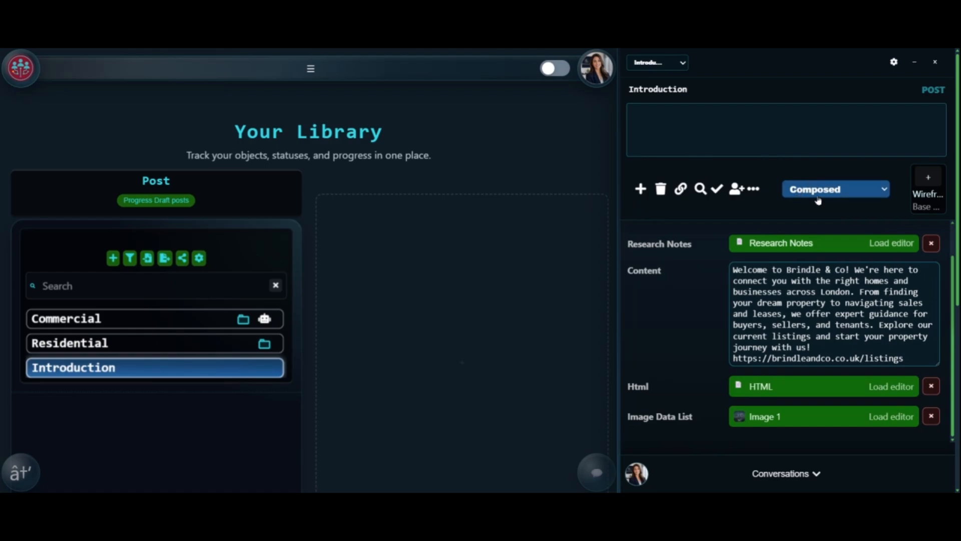
- Assign the Residential post to Chat Daemon with Published as the desired status, and review its sub-post's generated content
right_click(134, 347)
left_click(173, 181)
left_click(347, 269)
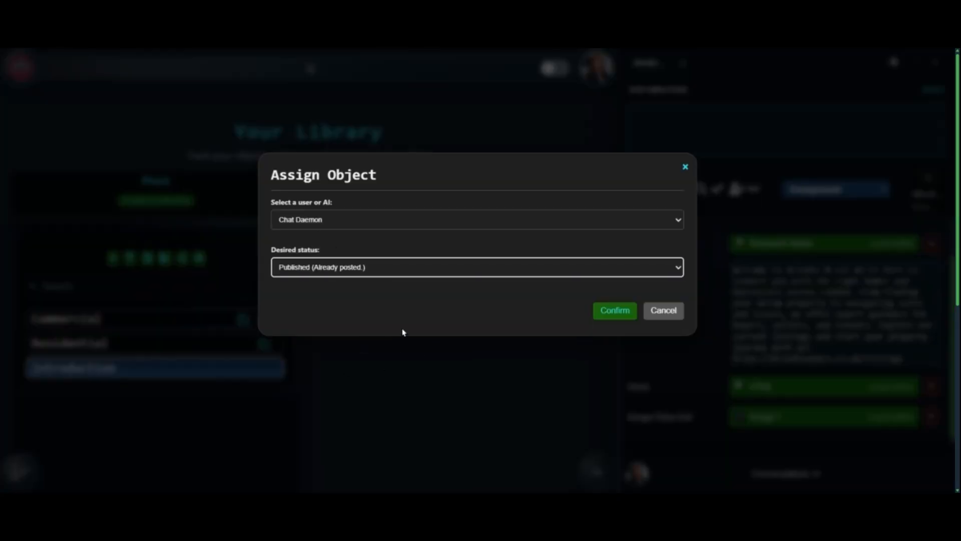
left_click(611, 316)
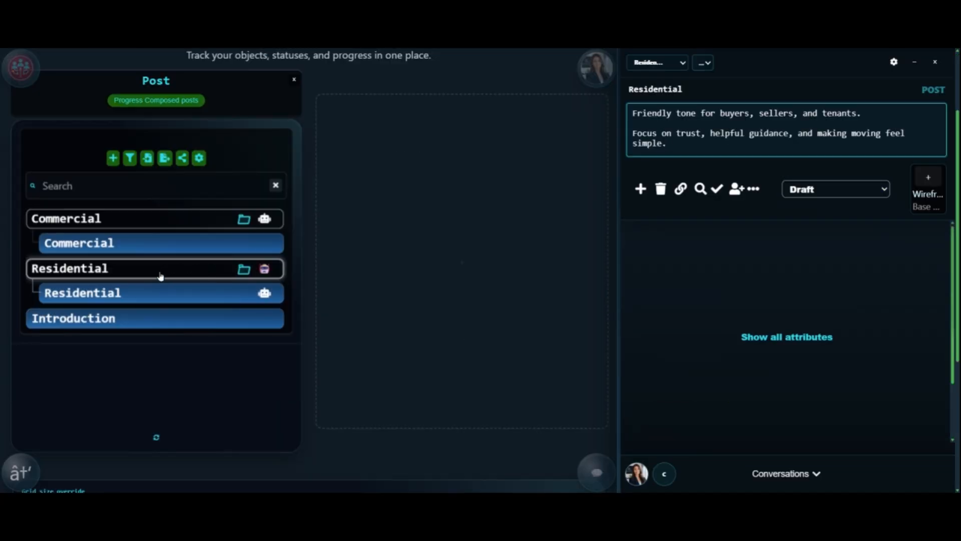
left_click(146, 301)
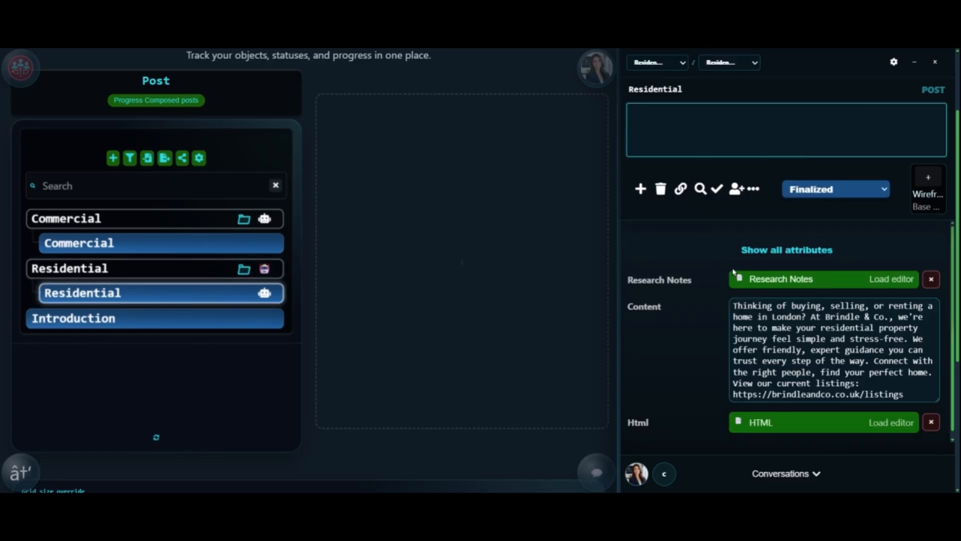
scroll(716, 370, "down", 1)
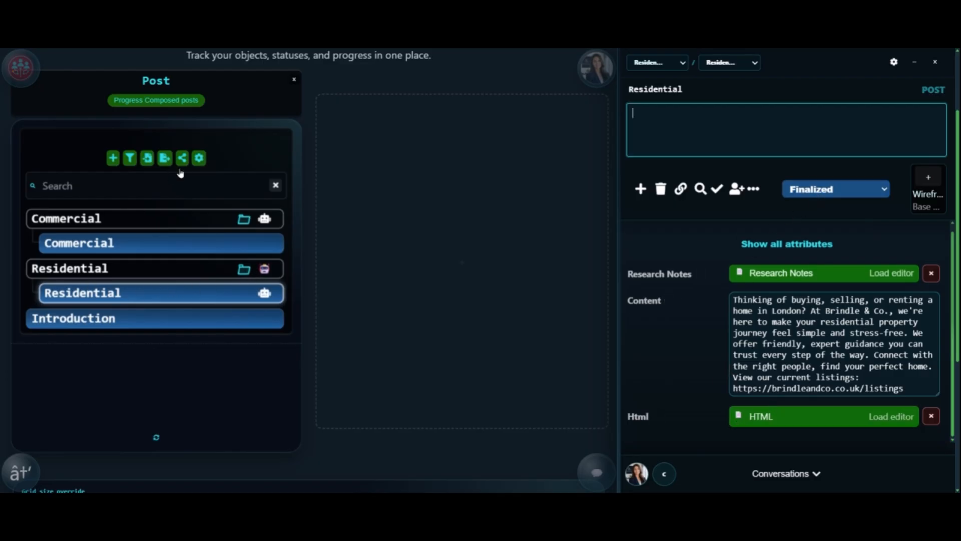
- Add a post automation triggered on schedule, daily at 09:00 Europe/London, that creates an object under Residential, and save the settings
left_click(198, 158)
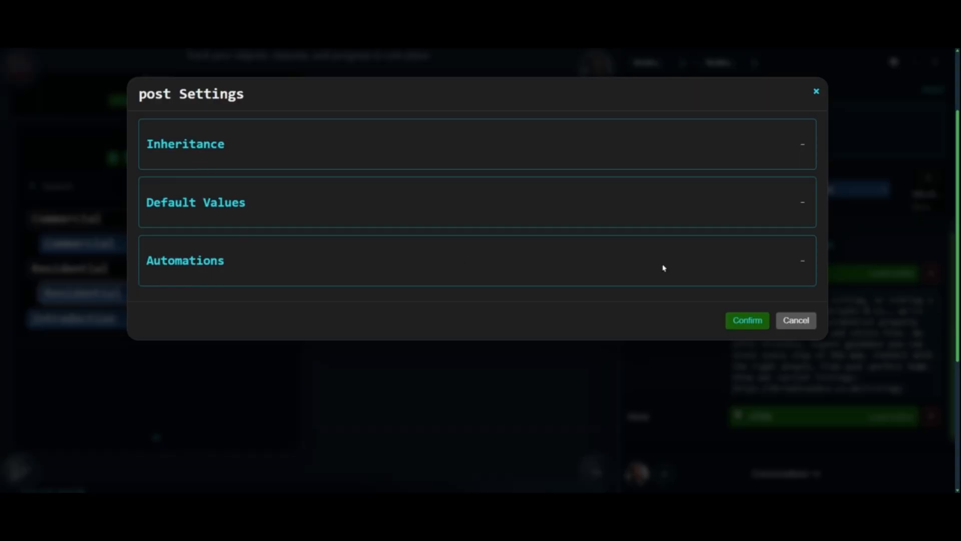
left_click(798, 265)
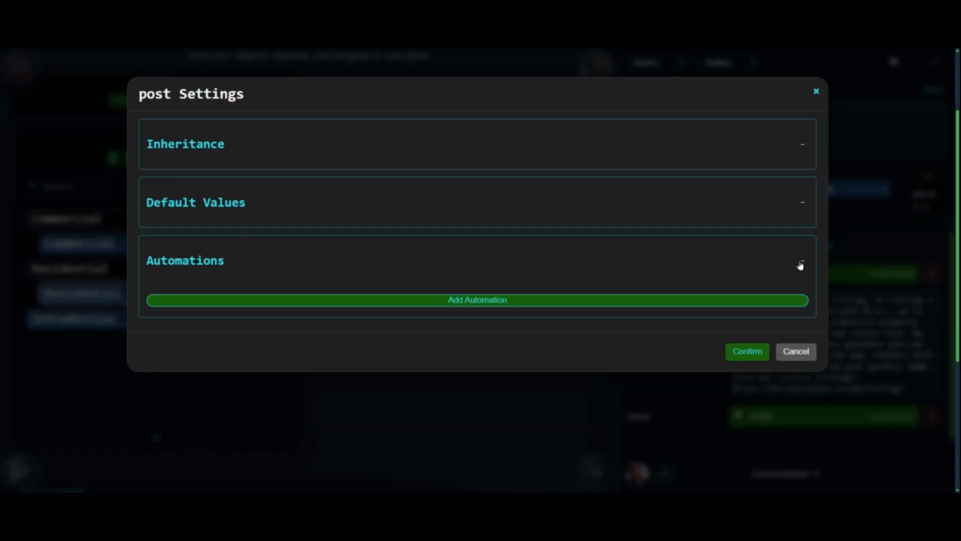
left_click(488, 306)
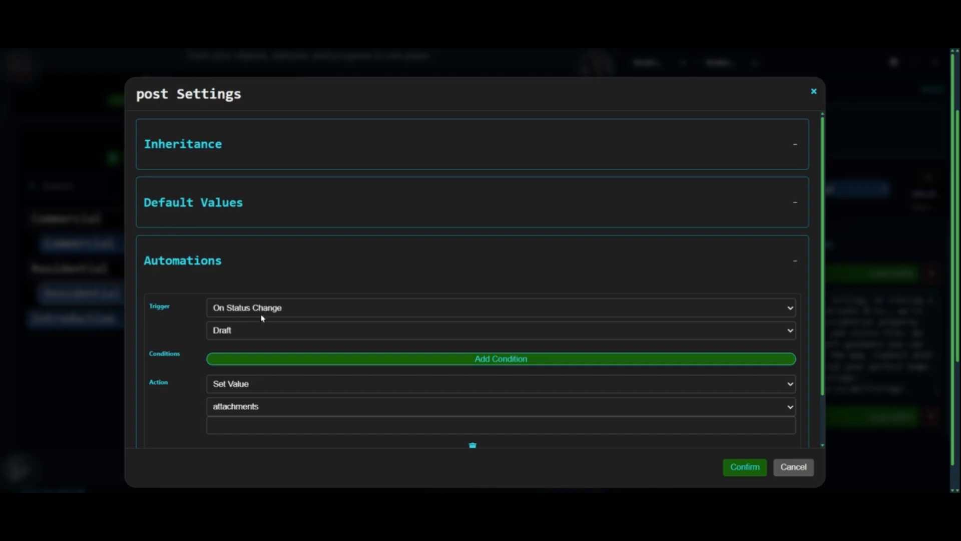
scroll(185, 329, "down", 2)
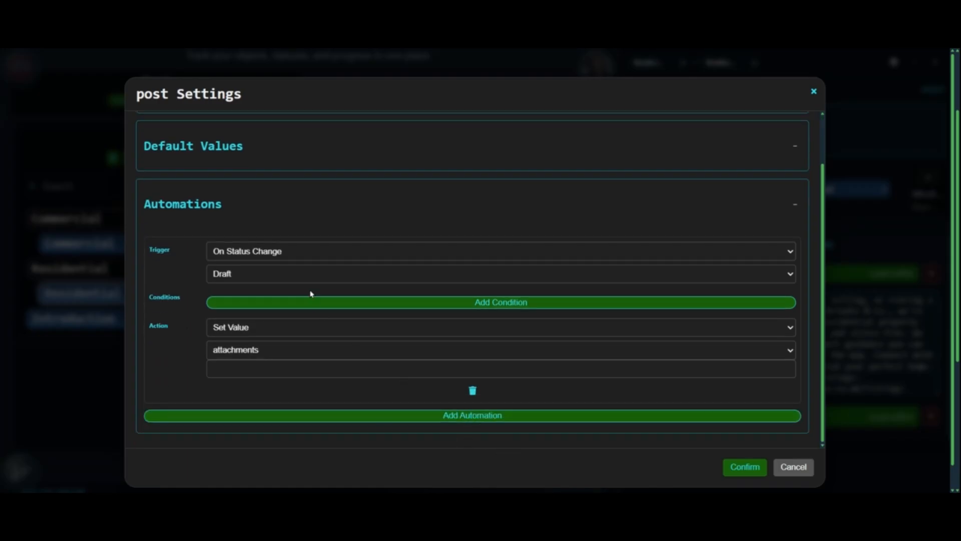
left_click(271, 299)
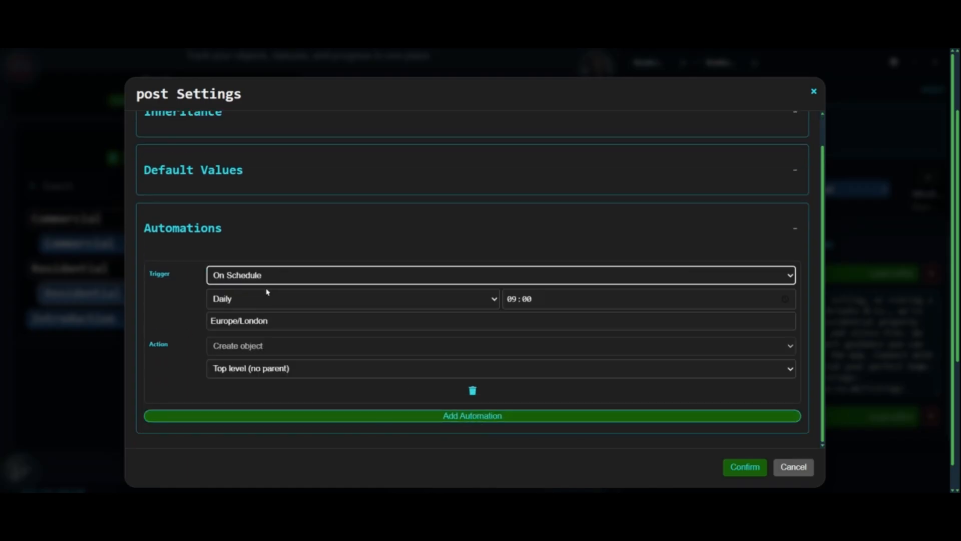
left_click(273, 369)
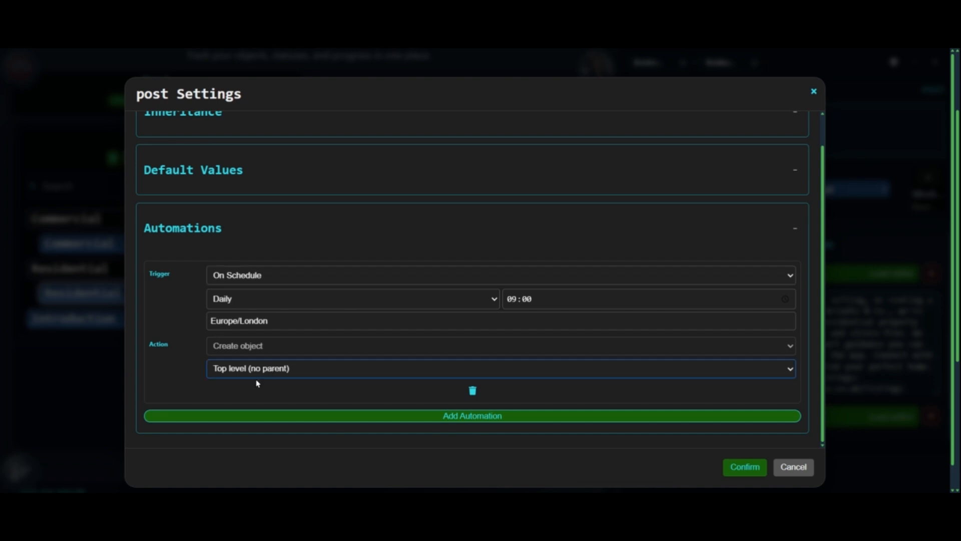
left_click(257, 384)
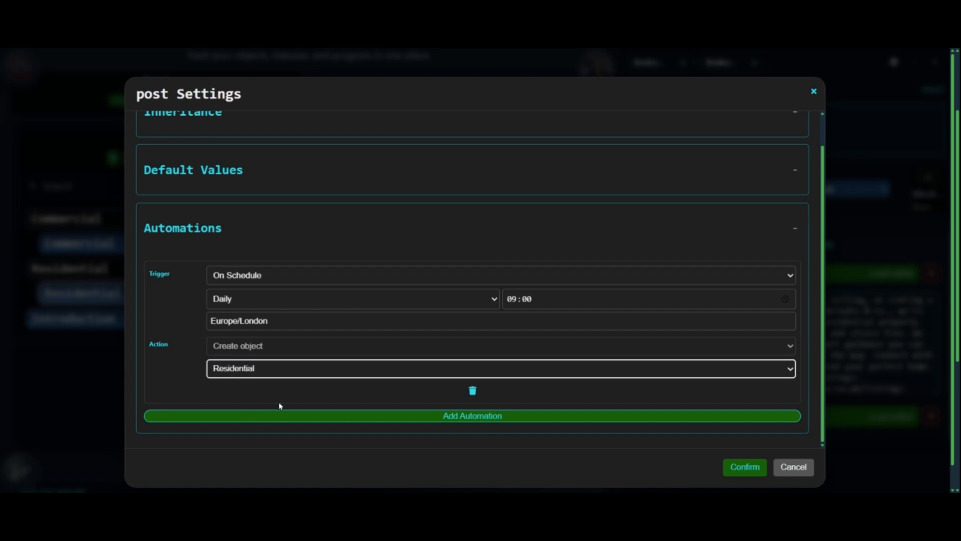
left_click(736, 466)
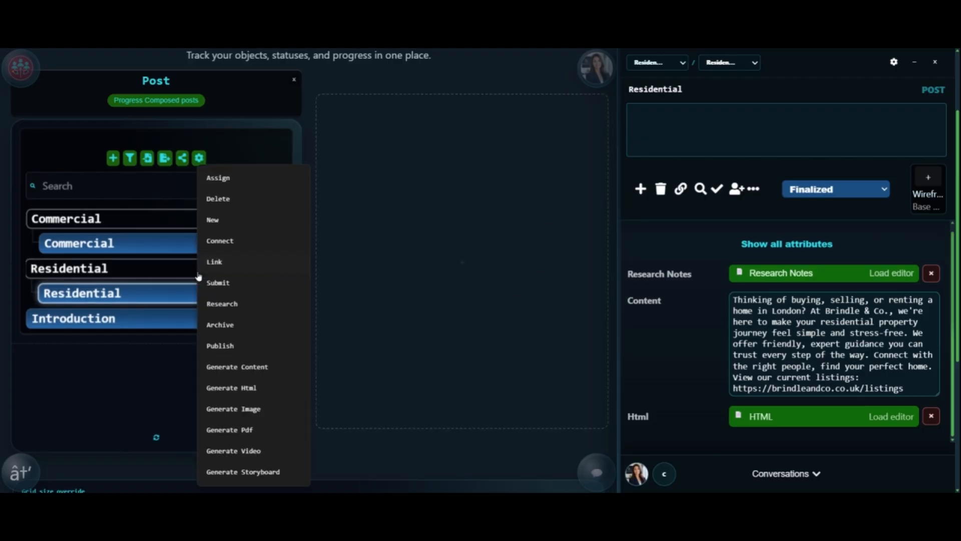
- Create a new sub-post under Residential, and expand the Commercial post to view its sub-post before collapsing it again
right_click(199, 277)
left_click(234, 220)
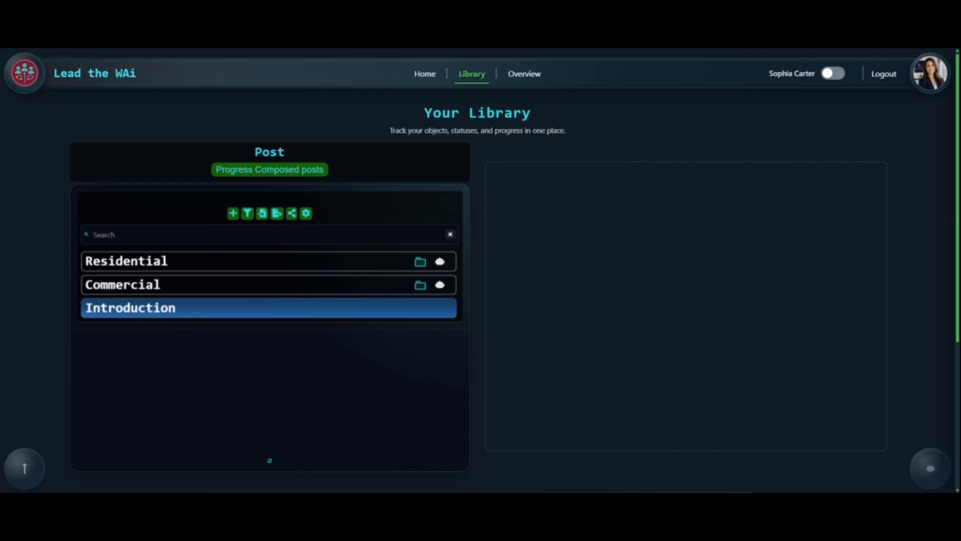
left_click(420, 286)
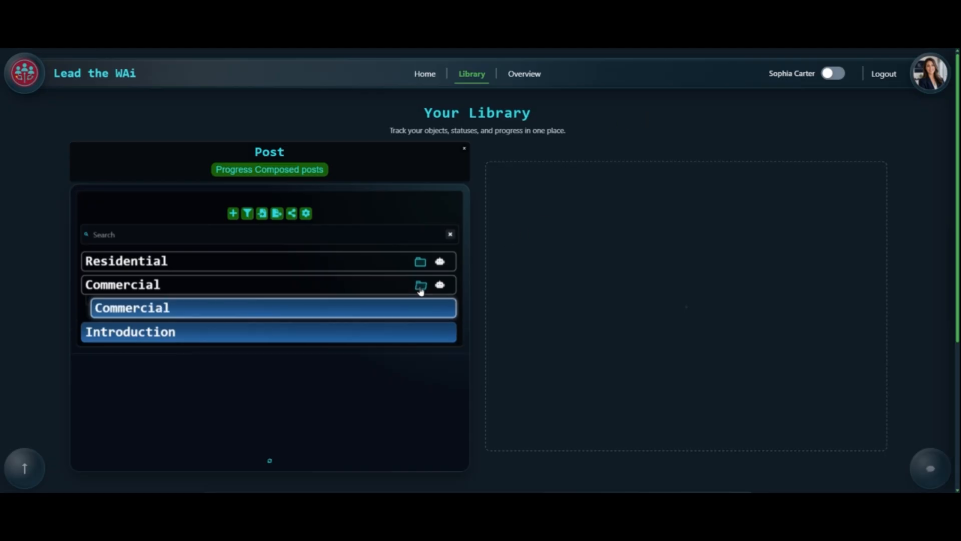
left_click(420, 287)
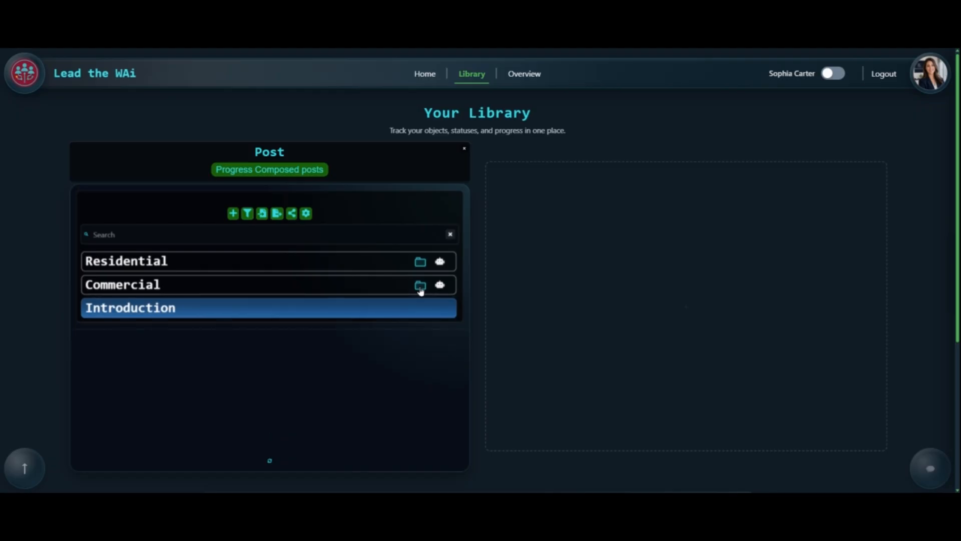